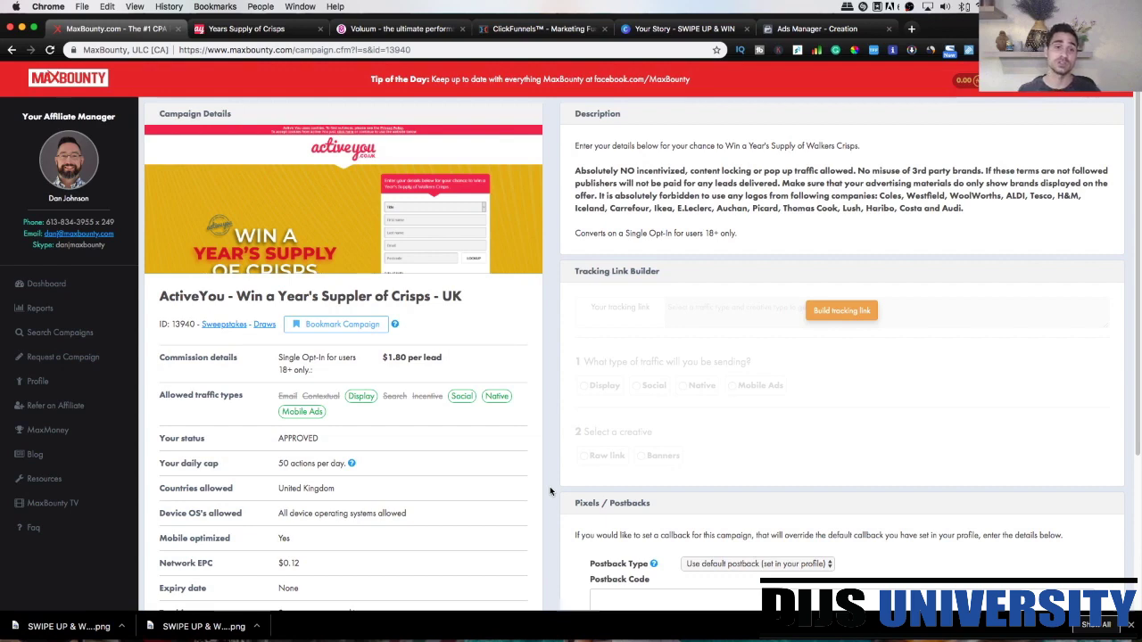
# Step: Switch to Voluum, open the Facebook TEST #1 Maxbounty - Crisps campaign for editing and check its lander and offer
pyautogui.click(397, 28)
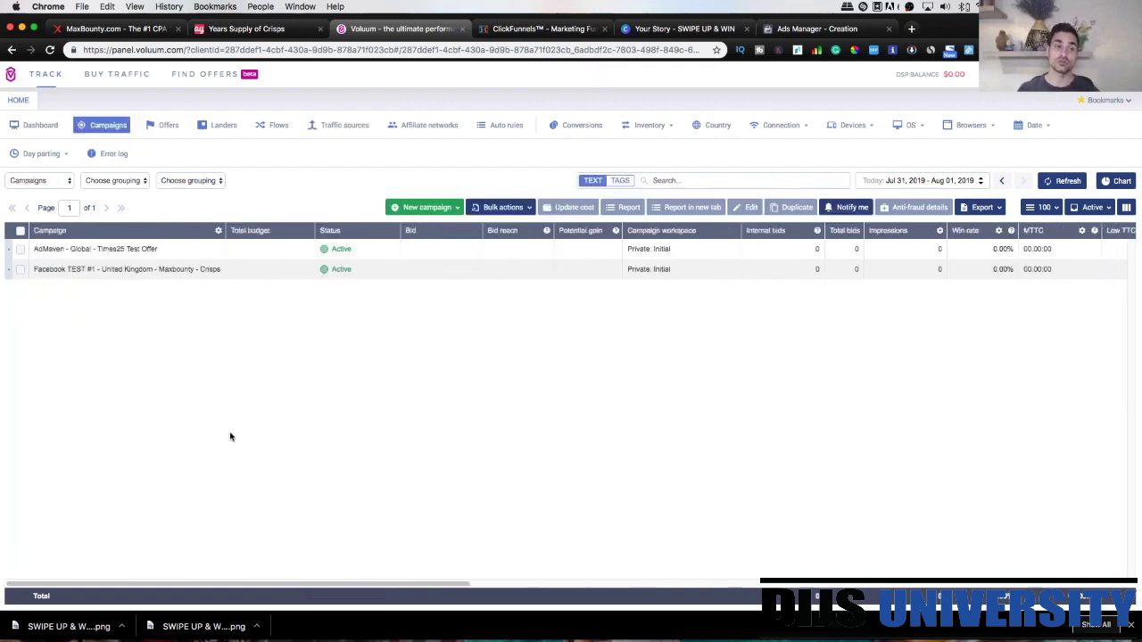
pyautogui.click(77, 271)
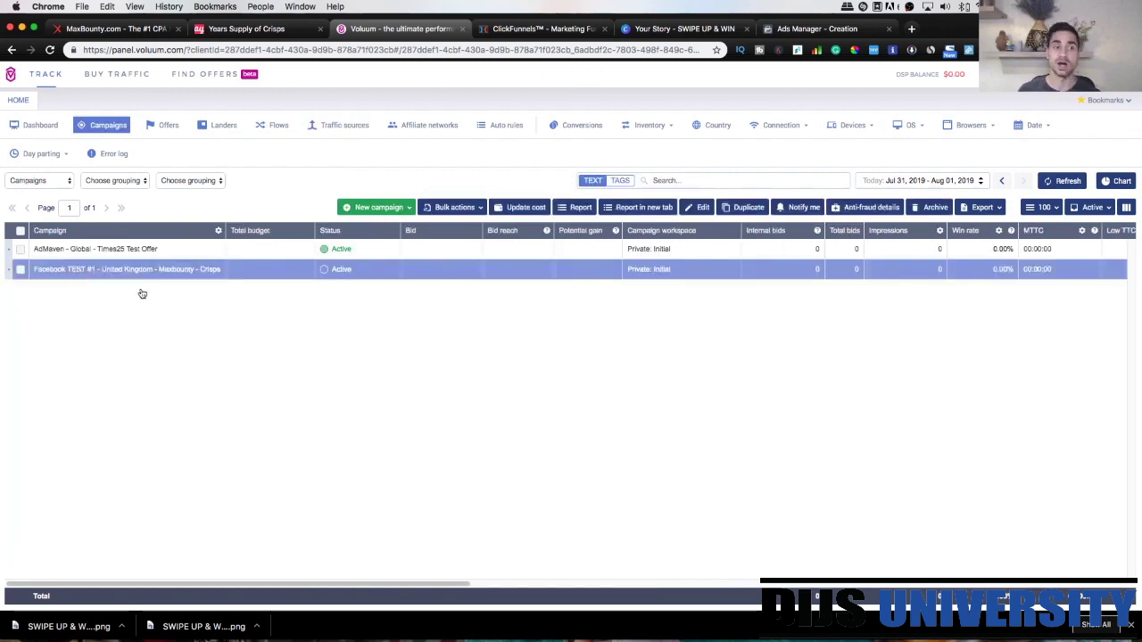
pyautogui.click(690, 210)
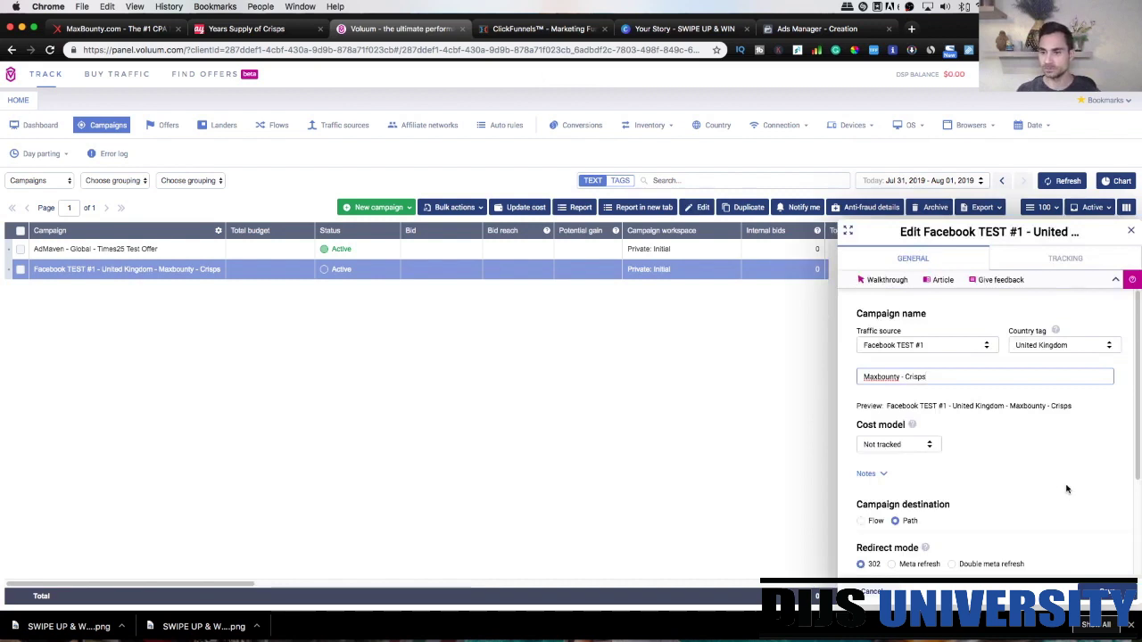
pyautogui.scroll(-1, 1066, 489)
pyautogui.scroll(-3, 1067, 489)
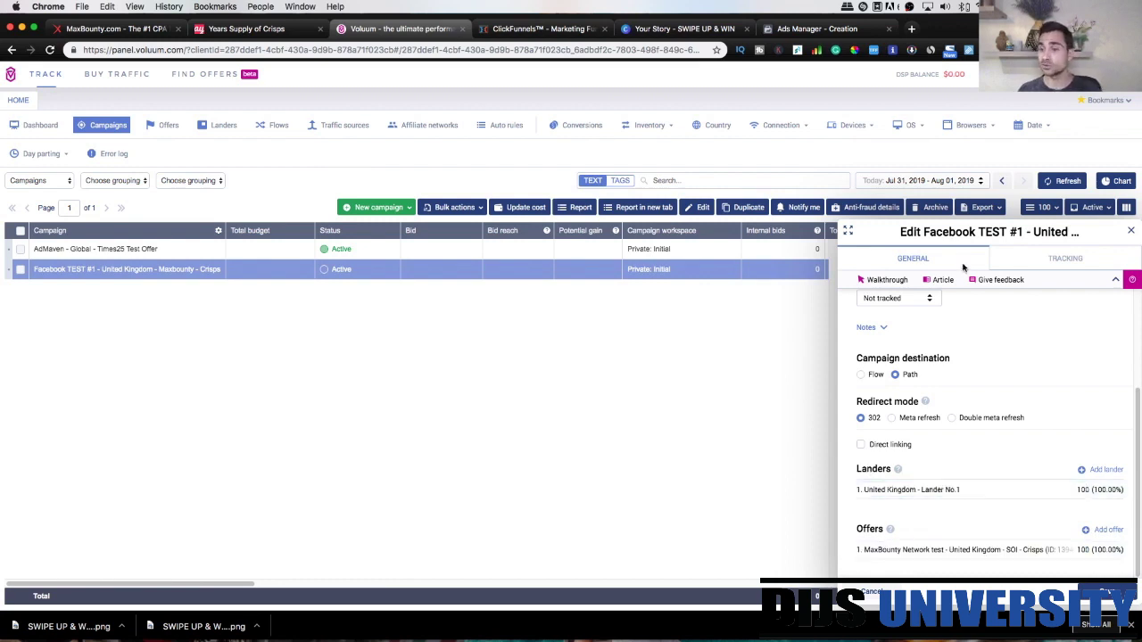
# Step: Review the campaign's tracking settings, including the direct tracking URL, direct tracking pixel and click URL
pyautogui.click(1058, 259)
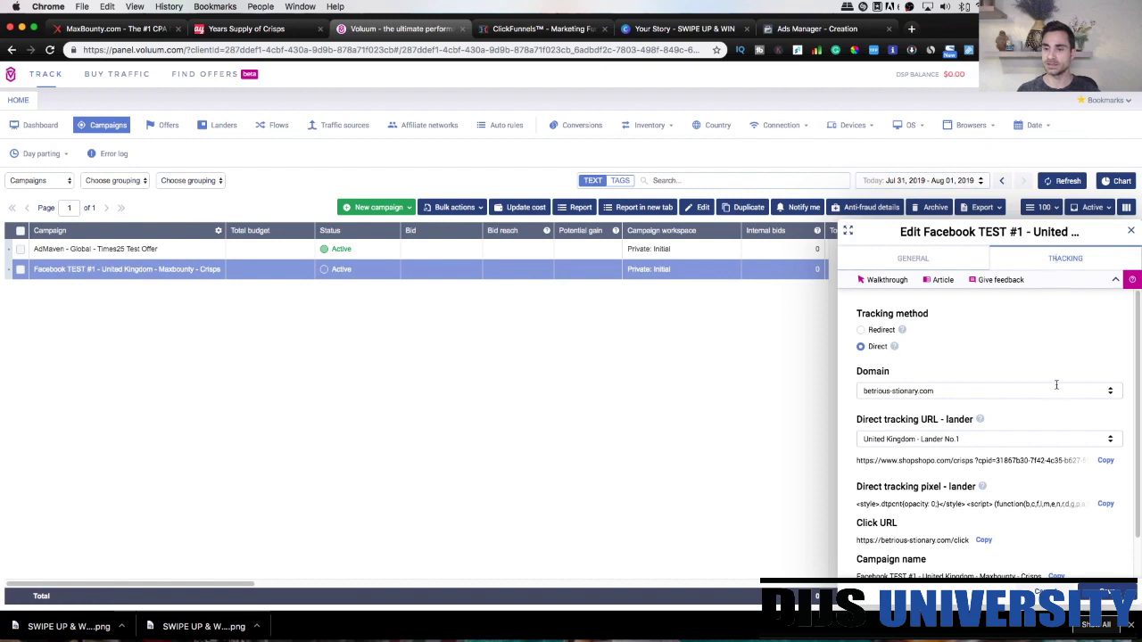
pyautogui.scroll(-2, 1044, 397)
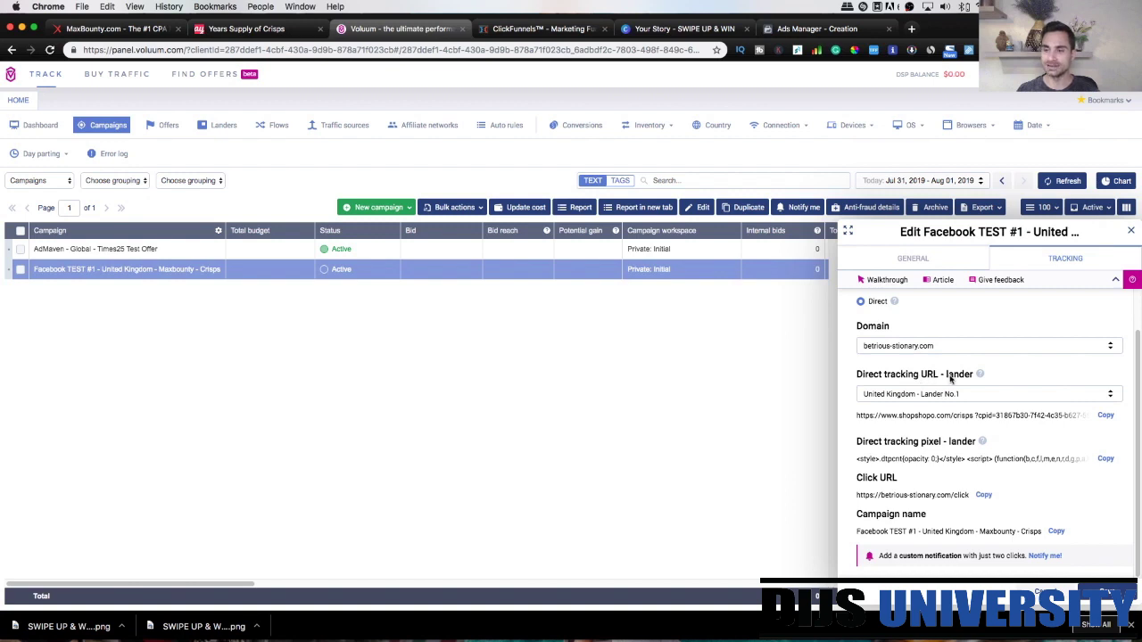
pyautogui.moveTo(983, 443)
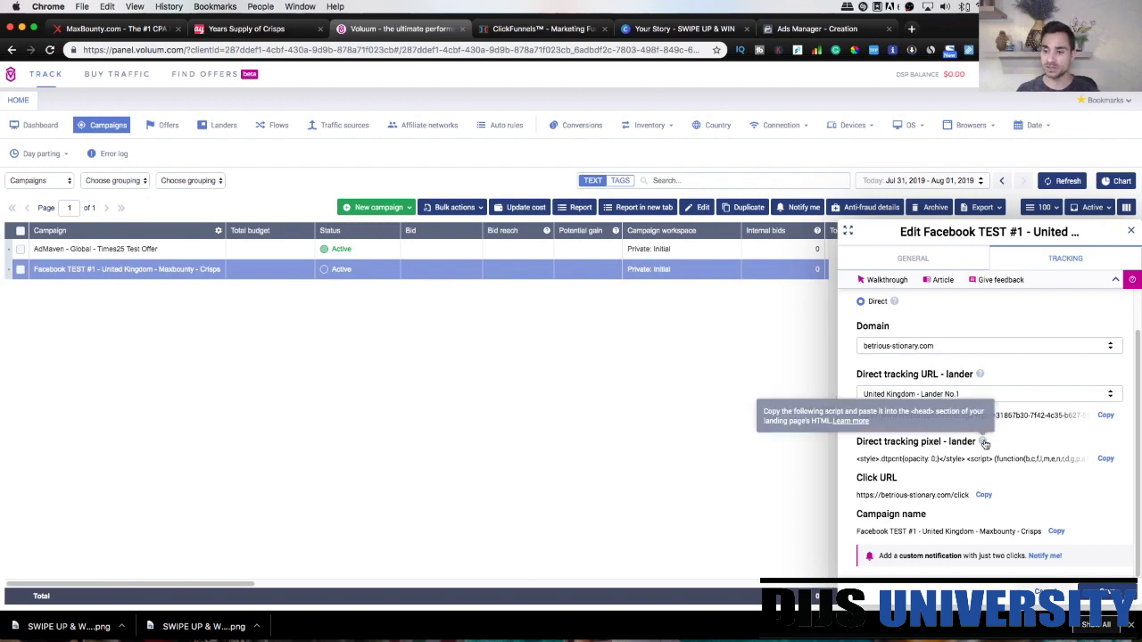
pyautogui.moveTo(859, 478); pyautogui.dragTo(906, 479)
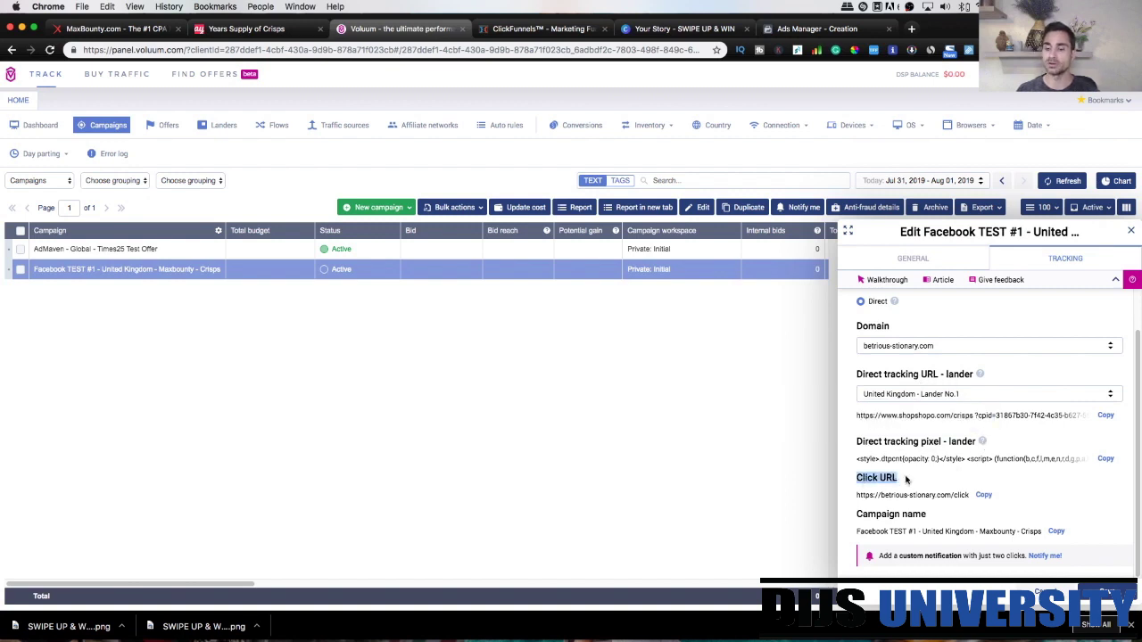
pyautogui.click(907, 482)
pyautogui.tripleClick(906, 415)
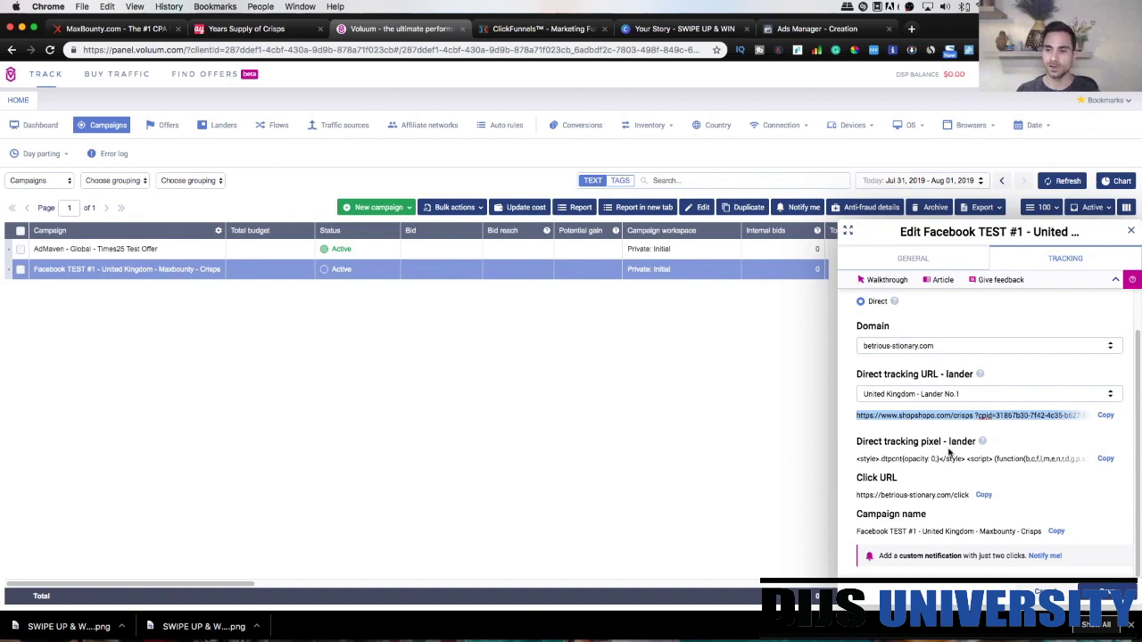
pyautogui.tripleClick(950, 458)
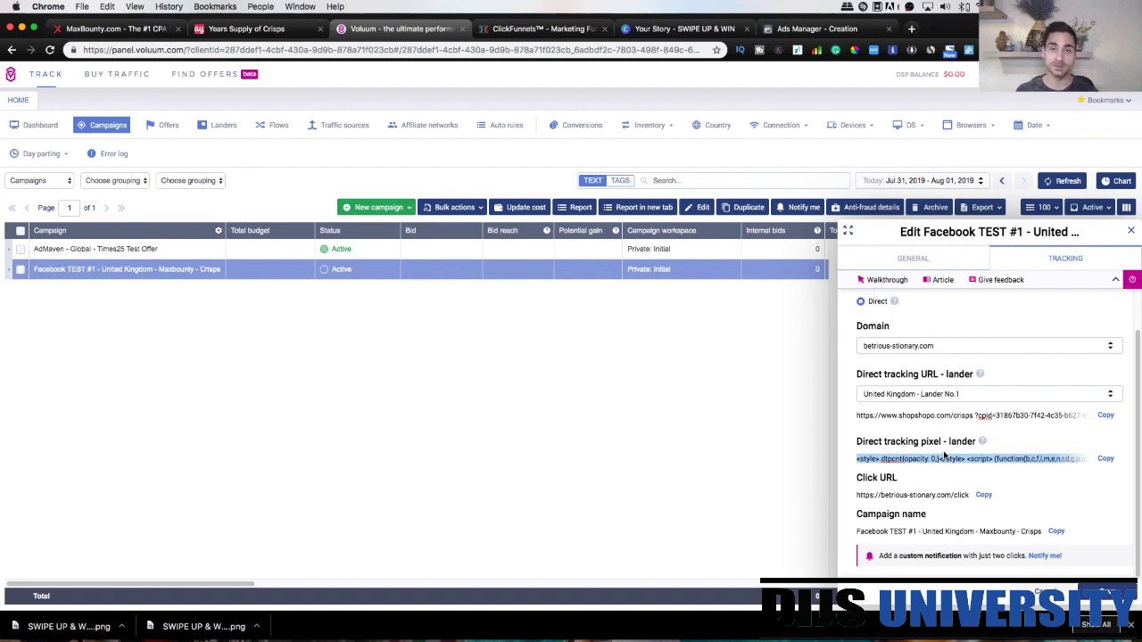
pyautogui.doubleClick(901, 495)
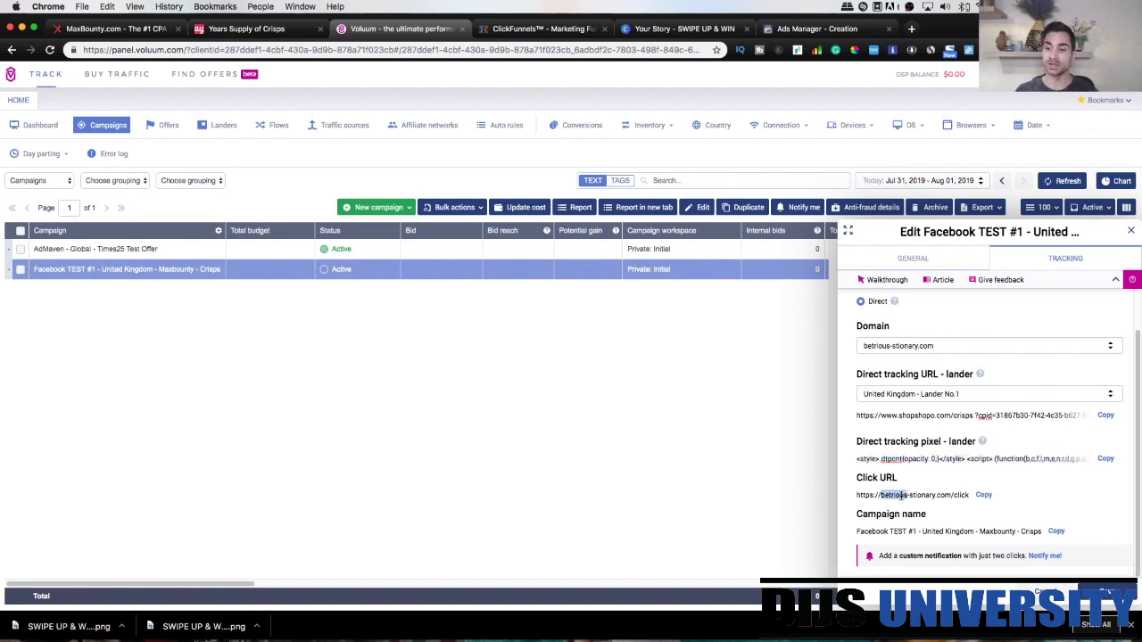
pyautogui.click(901, 496)
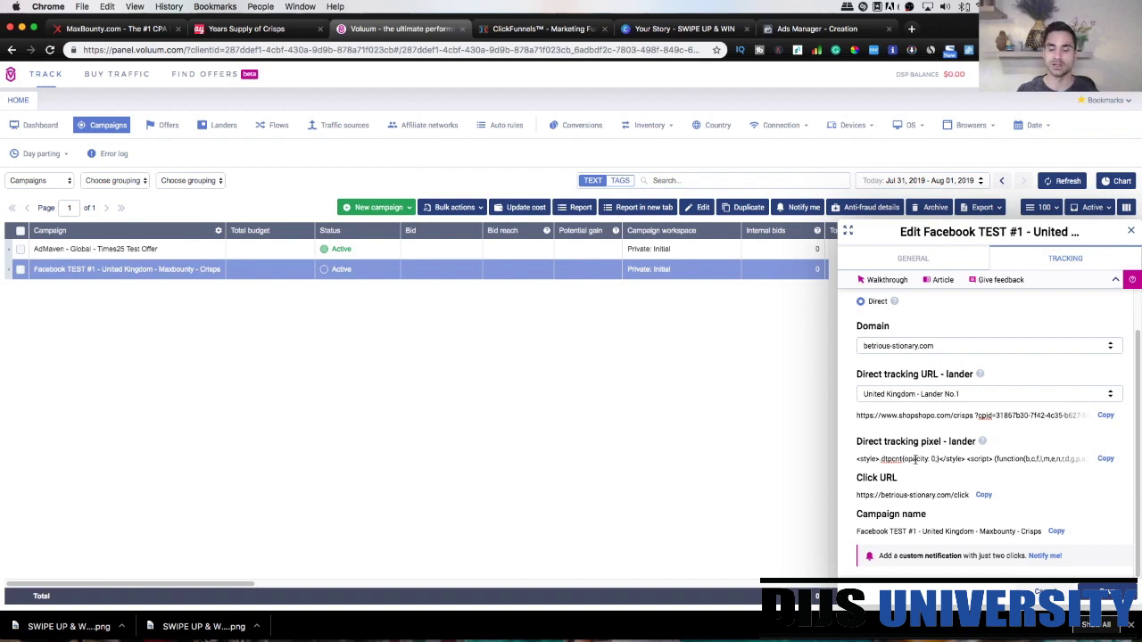
# Step: Switch to ClickFunnels, open the UK - CRISPS - FB page in the editor and show its mobile preview
pyautogui.click(554, 28)
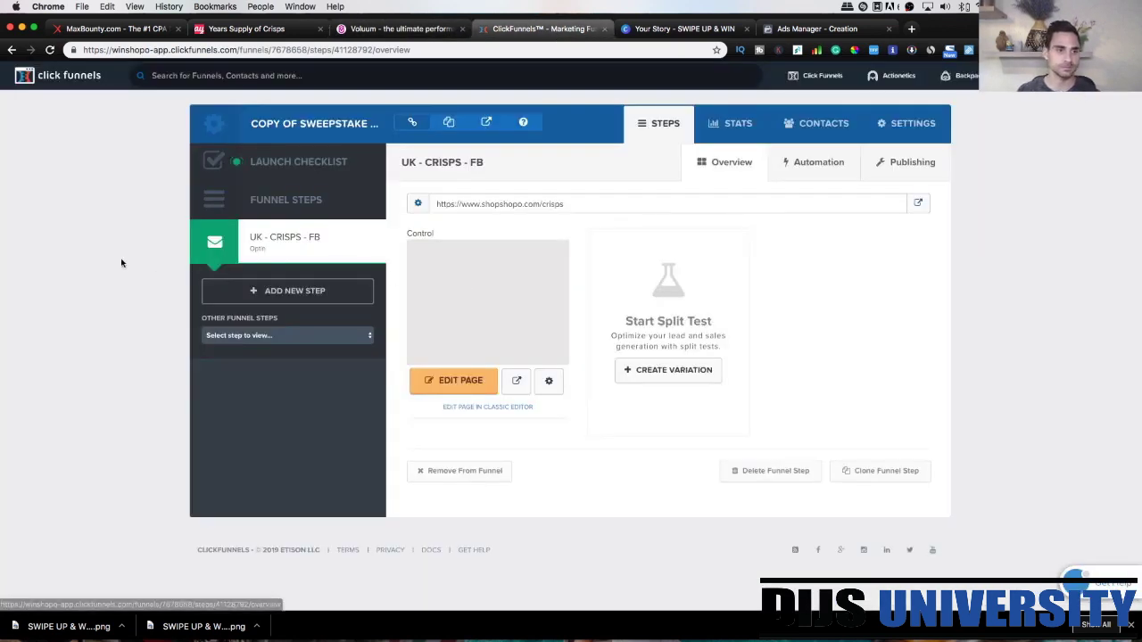
pyautogui.click(453, 382)
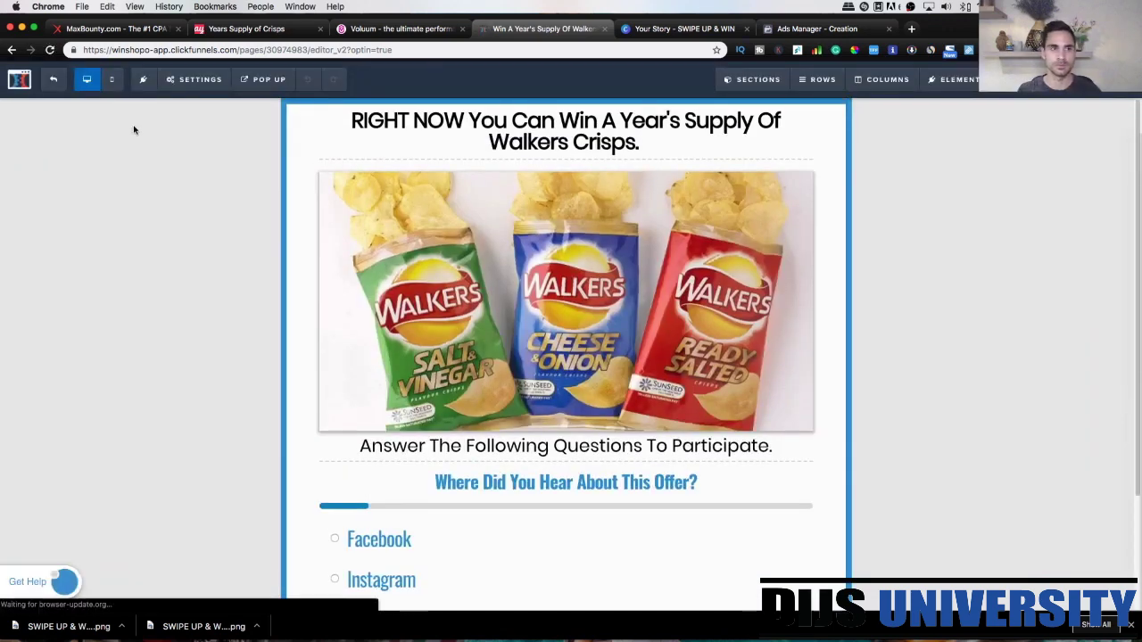
pyautogui.click(112, 79)
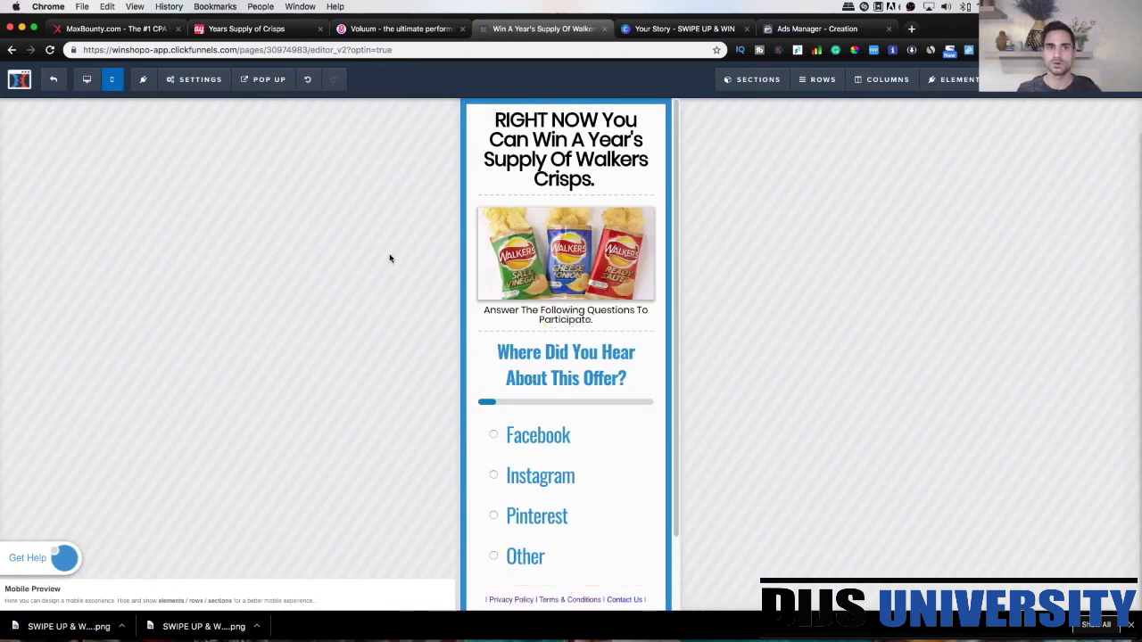
# Step: Copy the campaign's click URL from Voluum and return to the ClickFunnels page editor
pyautogui.click(357, 28)
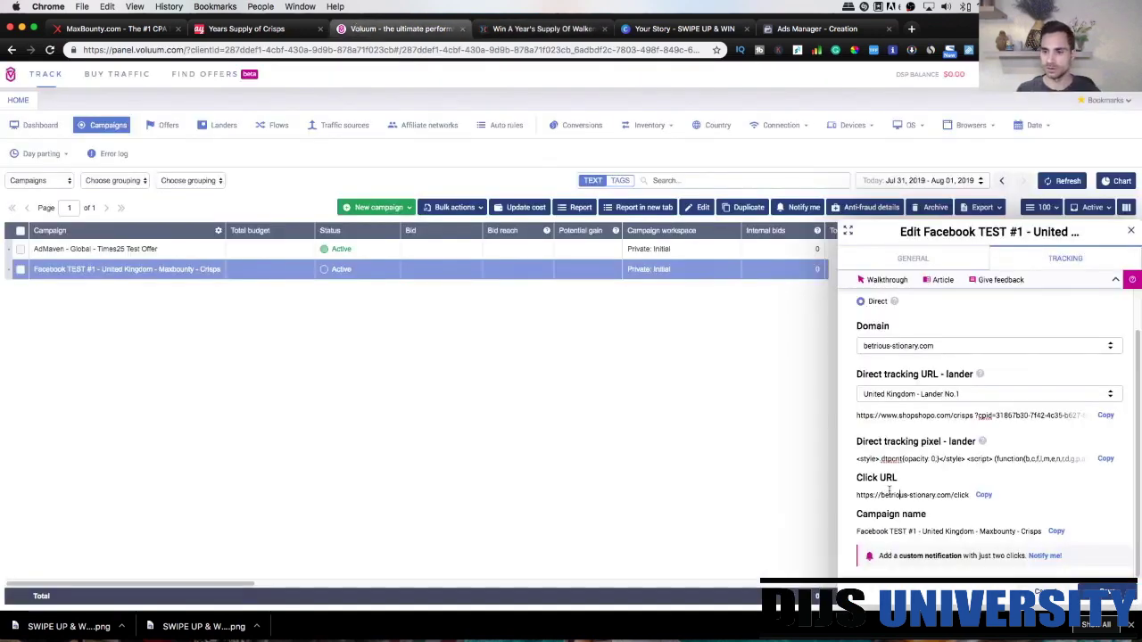
pyautogui.tripleClick(902, 495)
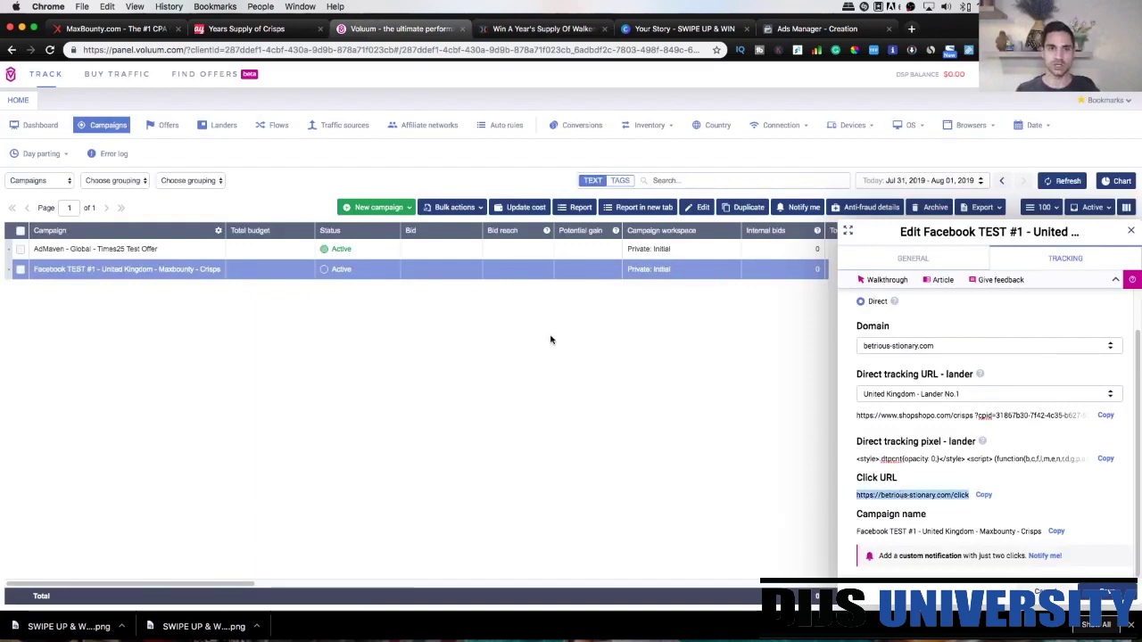
pyautogui.click(527, 31)
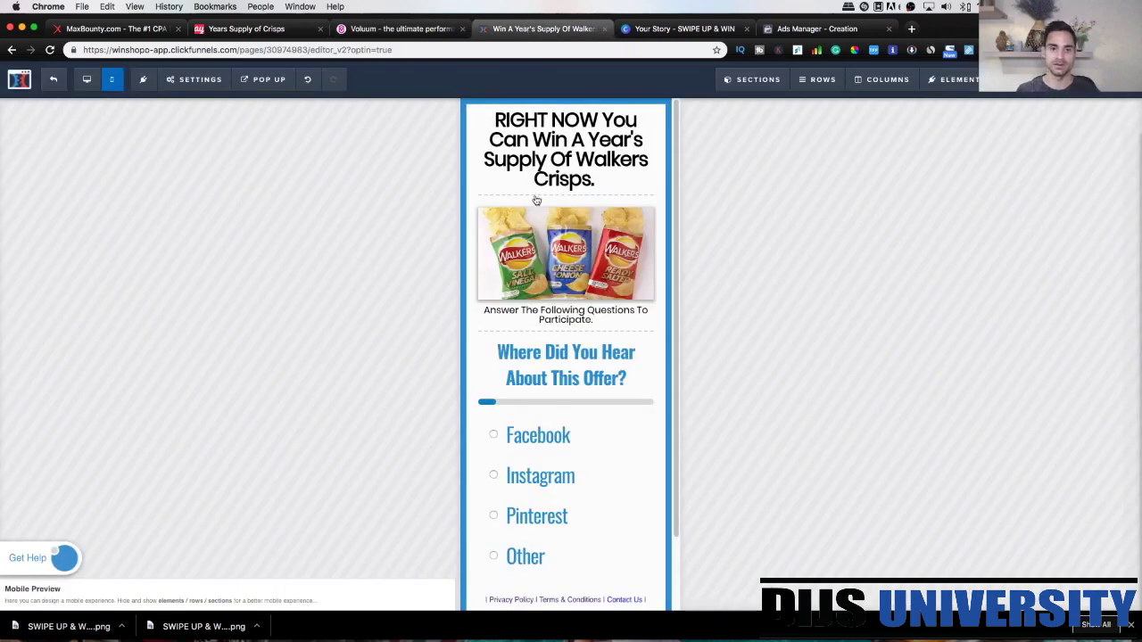
pyautogui.click(584, 420)
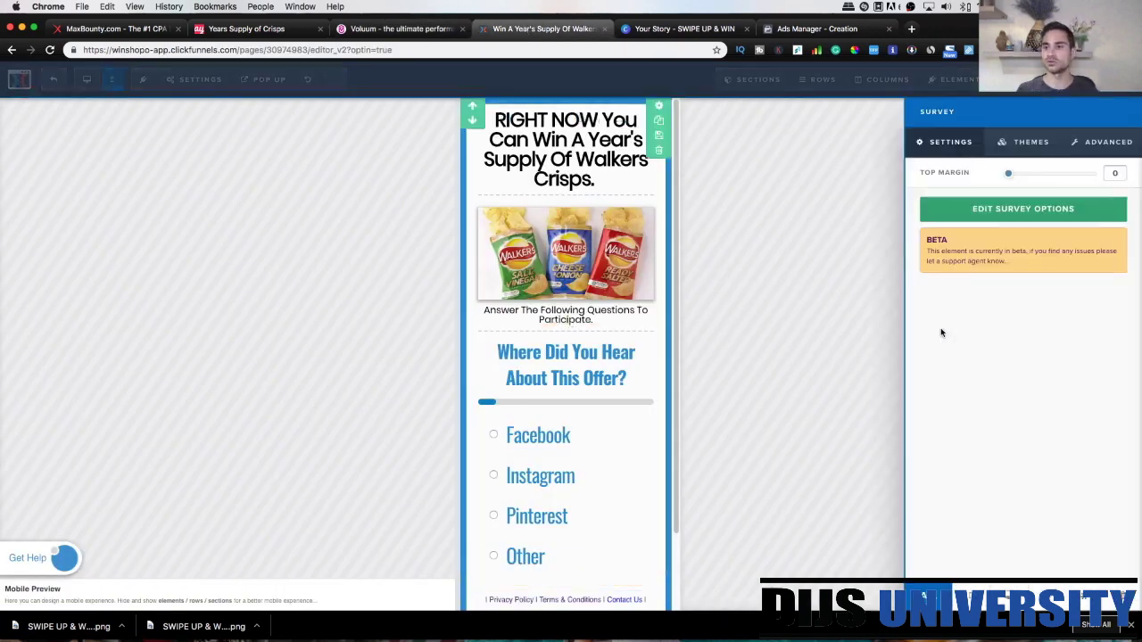
pyautogui.click(972, 214)
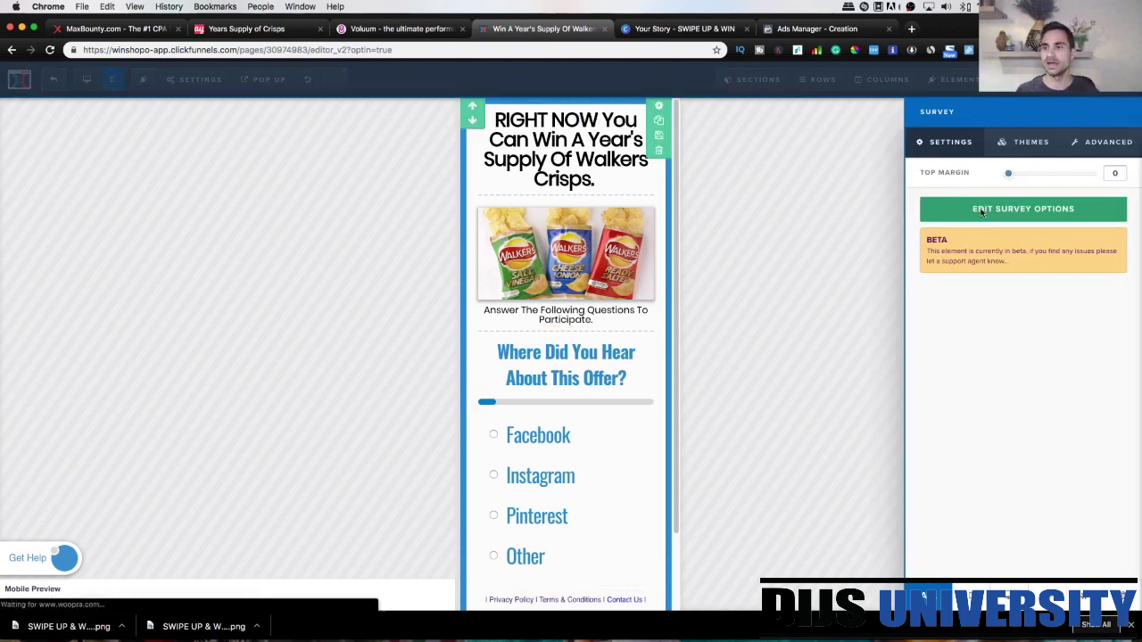
pyautogui.click(328, 143)
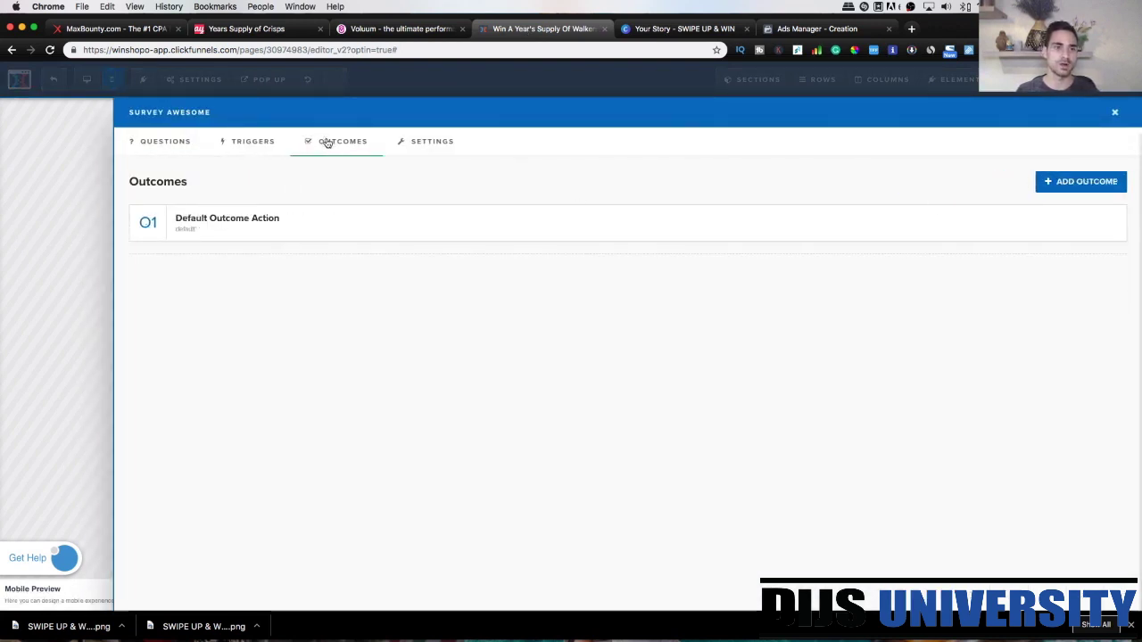
pyautogui.click(258, 222)
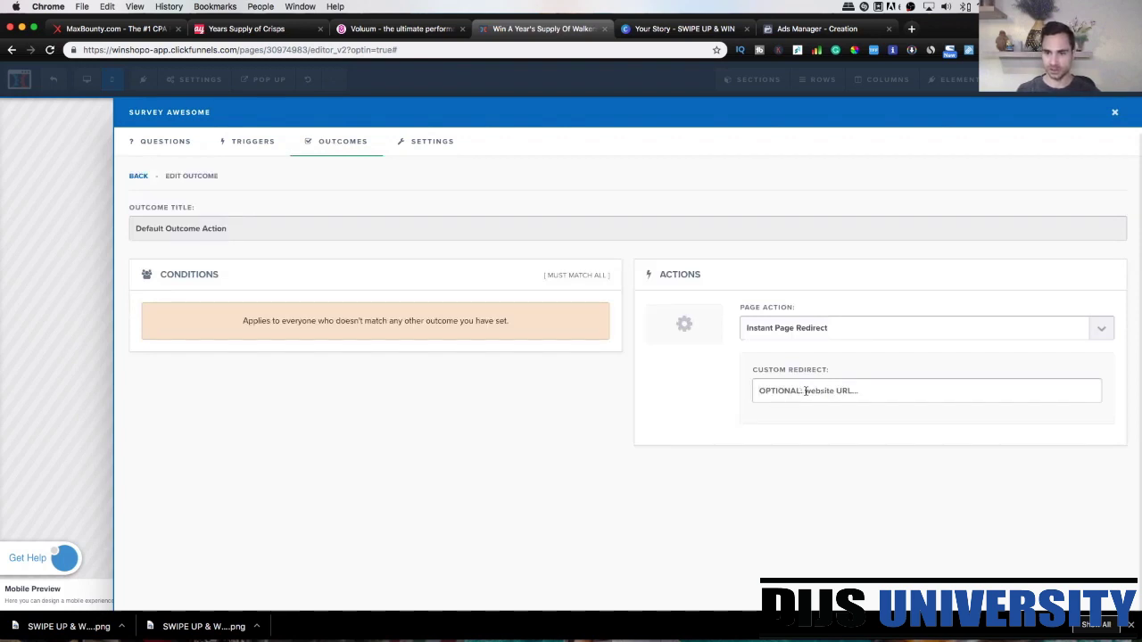
pyautogui.write('https://betrius-stionary.com/click')
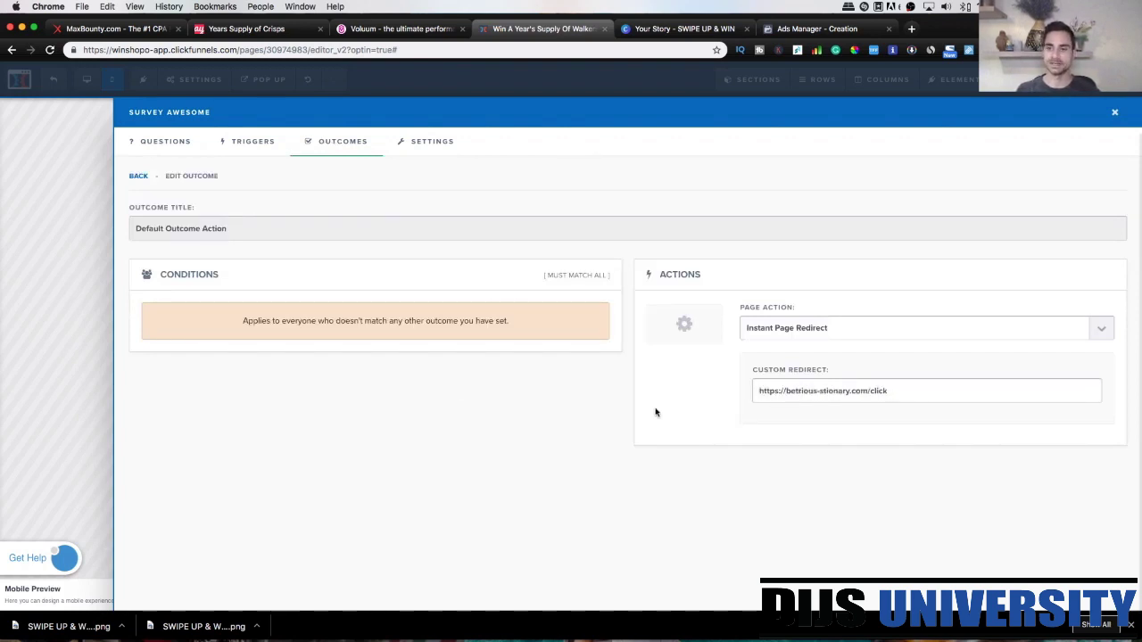
pyautogui.click(38, 267)
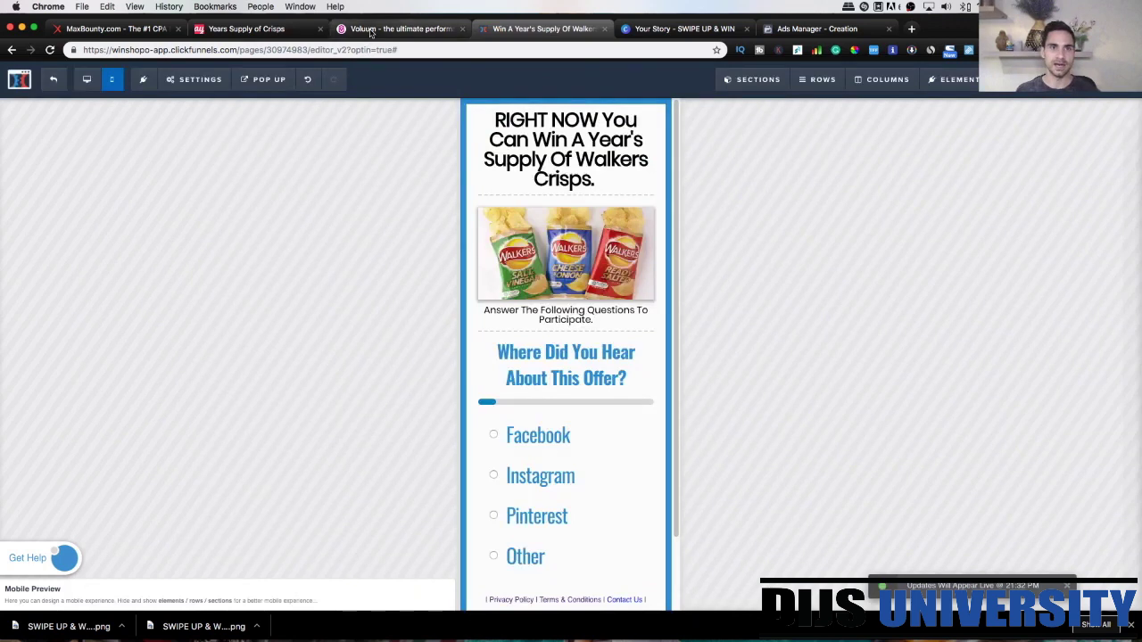
# Step: Switch to Voluum and copy the campaign's direct tracking pixel code for the lander
pyautogui.click(402, 29)
pyautogui.click(911, 459)
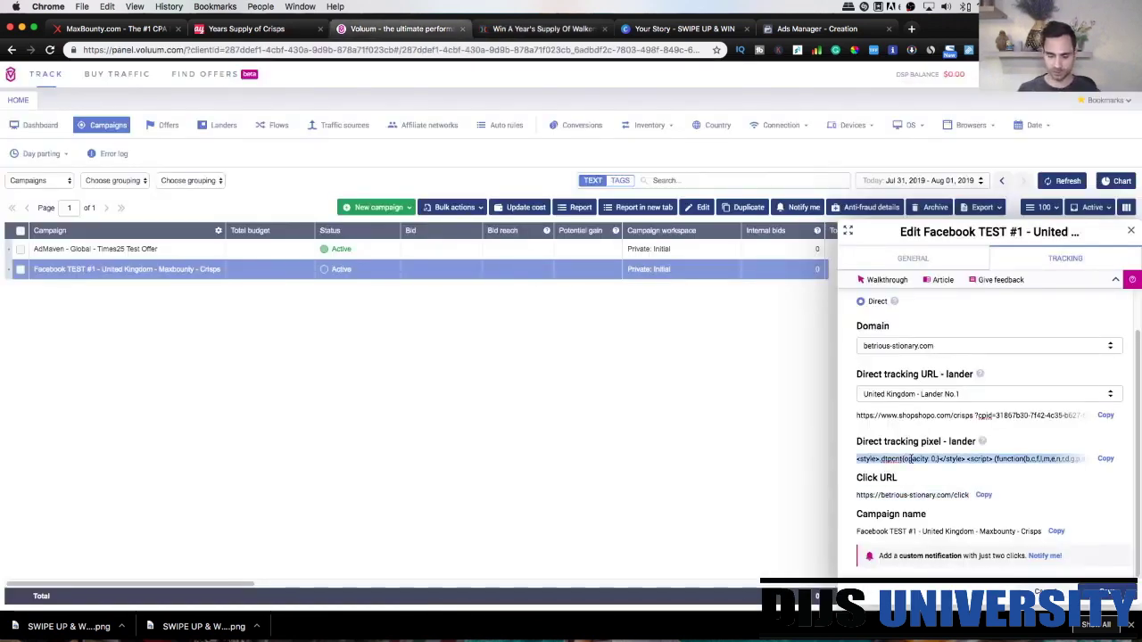
pyautogui.press('super+c')
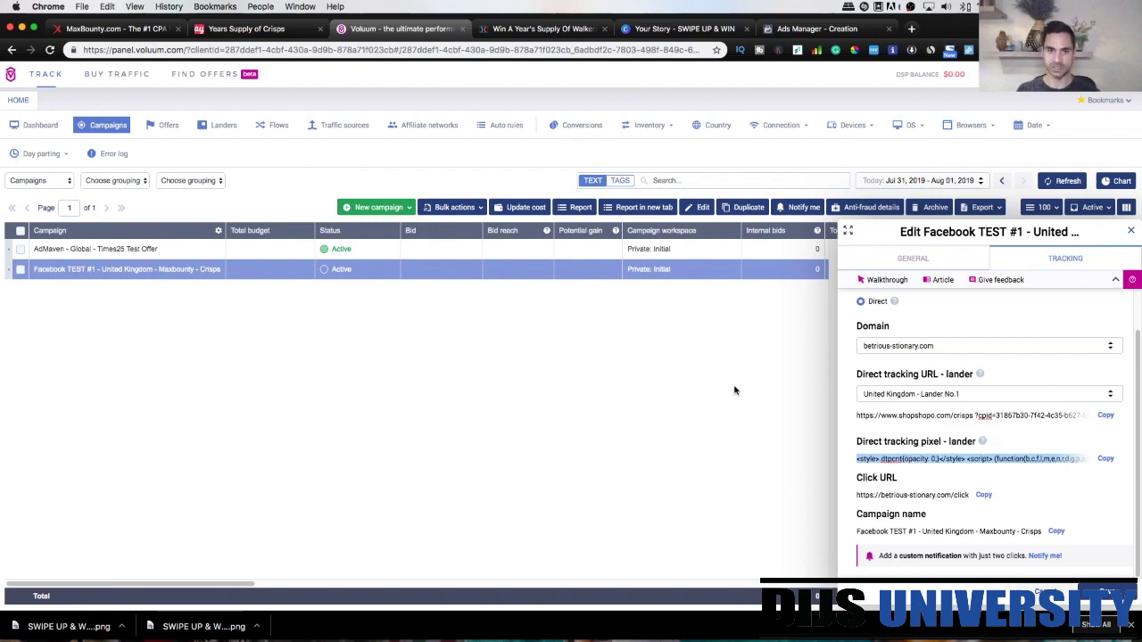
# Step: In the ClickFunnels funnel settings, paste the copied Voluum pixel into the head tracking code below the Facebook pixel code
pyautogui.hotkey('ctrl', 'Tab')
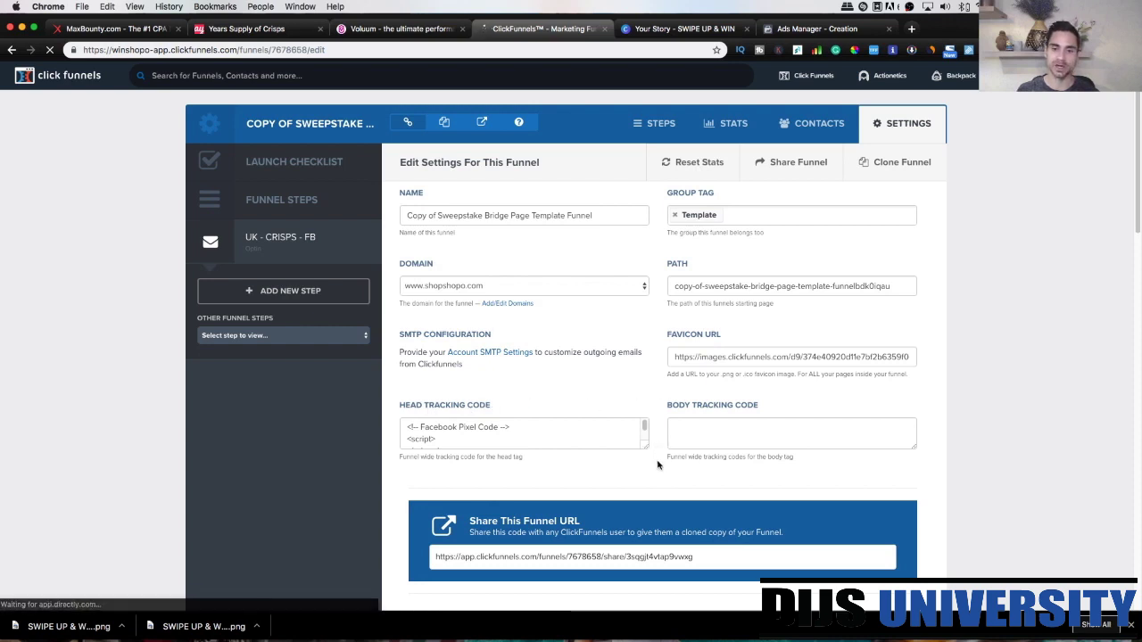
pyautogui.scroll(-3, 658, 460)
pyautogui.moveTo(646, 303); pyautogui.dragTo(646, 359)
pyautogui.moveTo(649, 429); pyautogui.dragTo(652, 467)
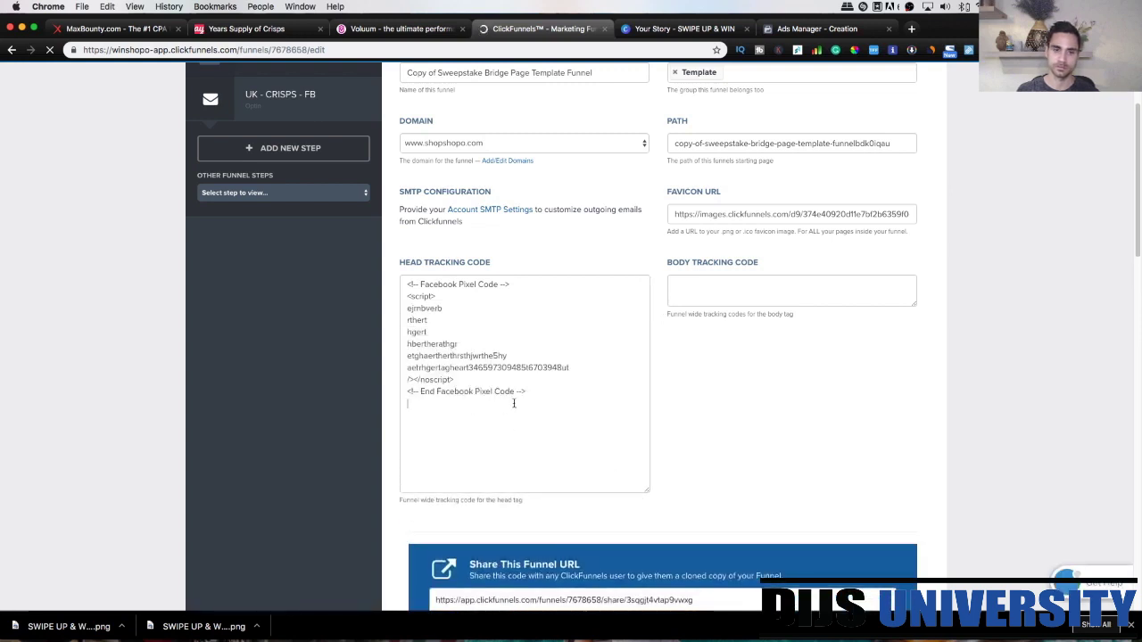
pyautogui.click(517, 393)
pyautogui.press('Return')
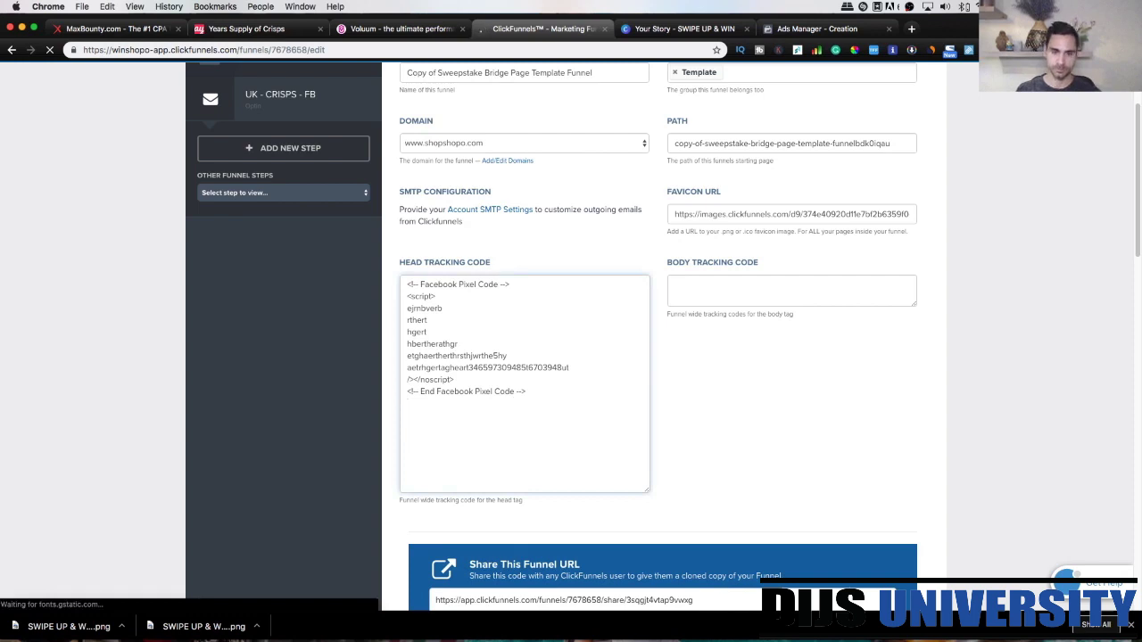
pyautogui.hotkey('ctrl', 'v')
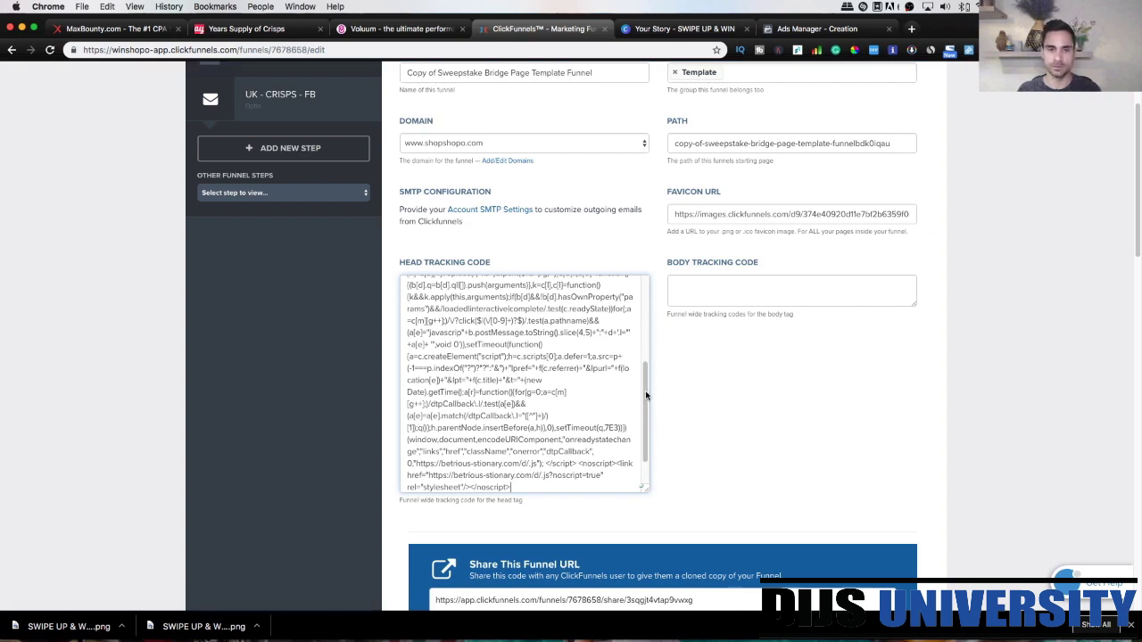
pyautogui.scroll(10, 646, 395)
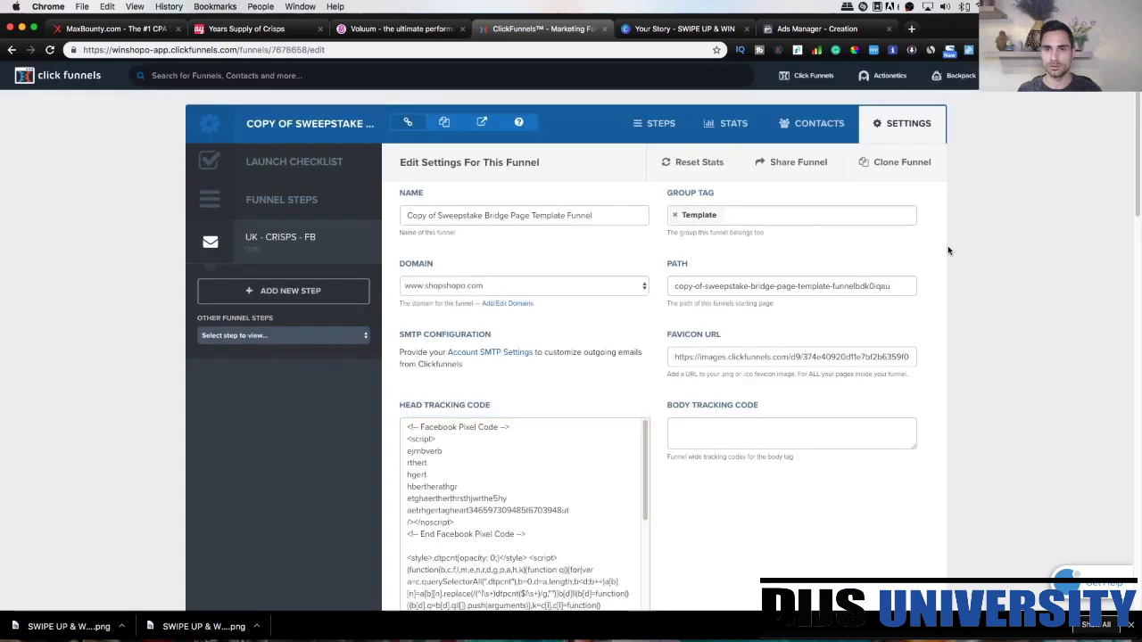
pyautogui.scroll(-20, 980, 251)
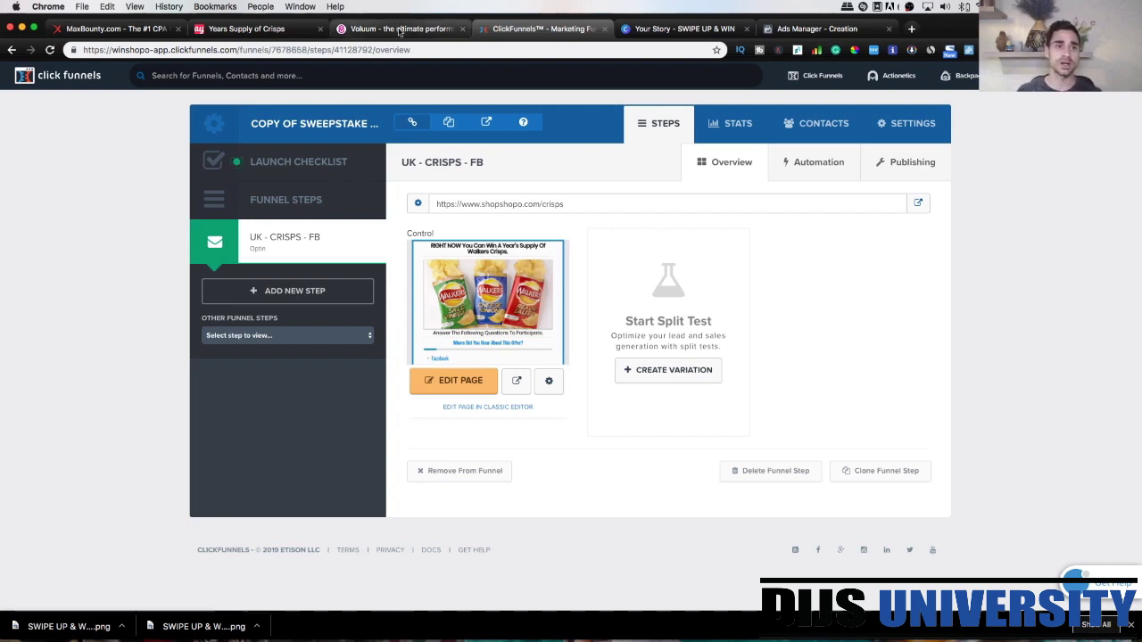
# Step: Switch to Facebook Ads Manager and look over the marketing objectives for a new campaign
pyautogui.click(399, 29)
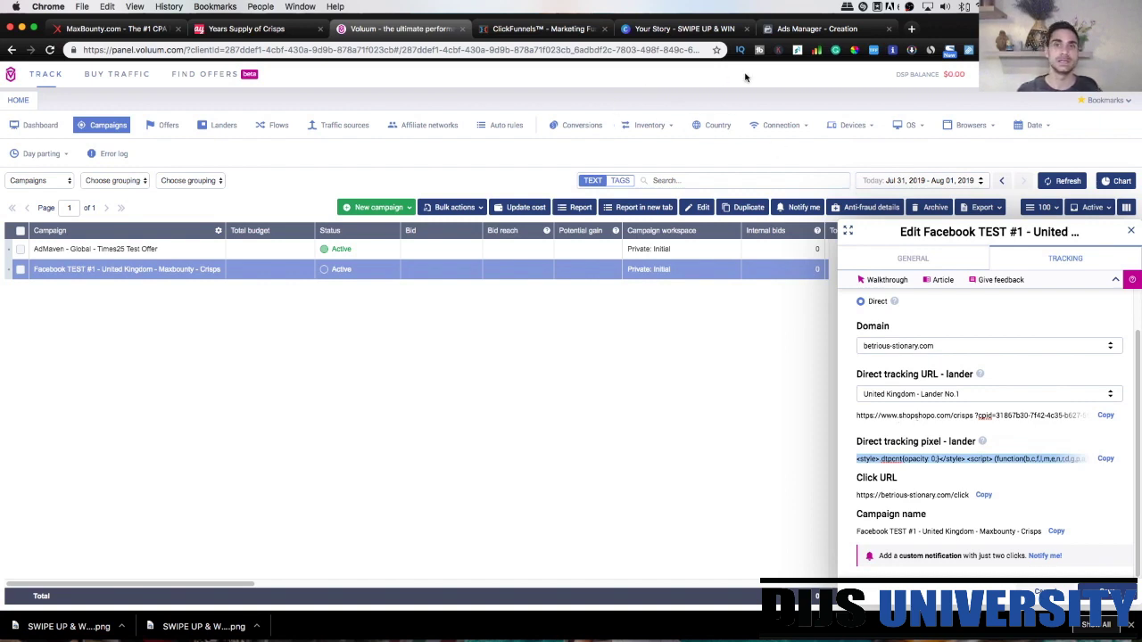
pyautogui.click(805, 31)
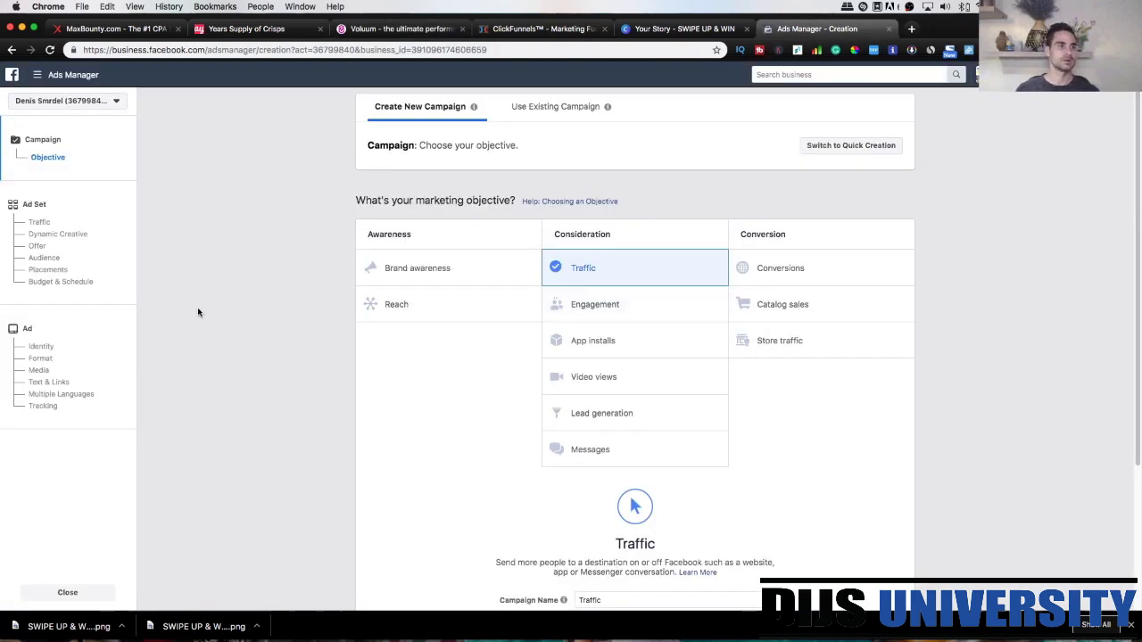
pyautogui.scroll(-3, 241, 397)
pyautogui.scroll(3, 241, 398)
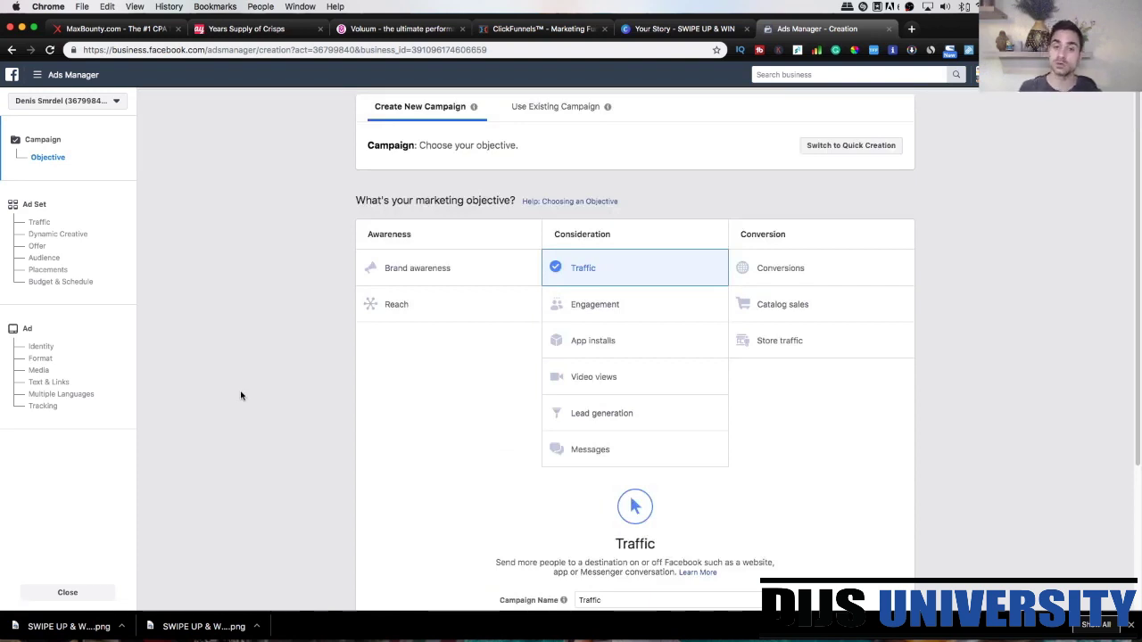
# Step: Continue to the ad set setup with the Traffic objective and the campaign name Traffic
pyautogui.scroll(-3, 981, 433)
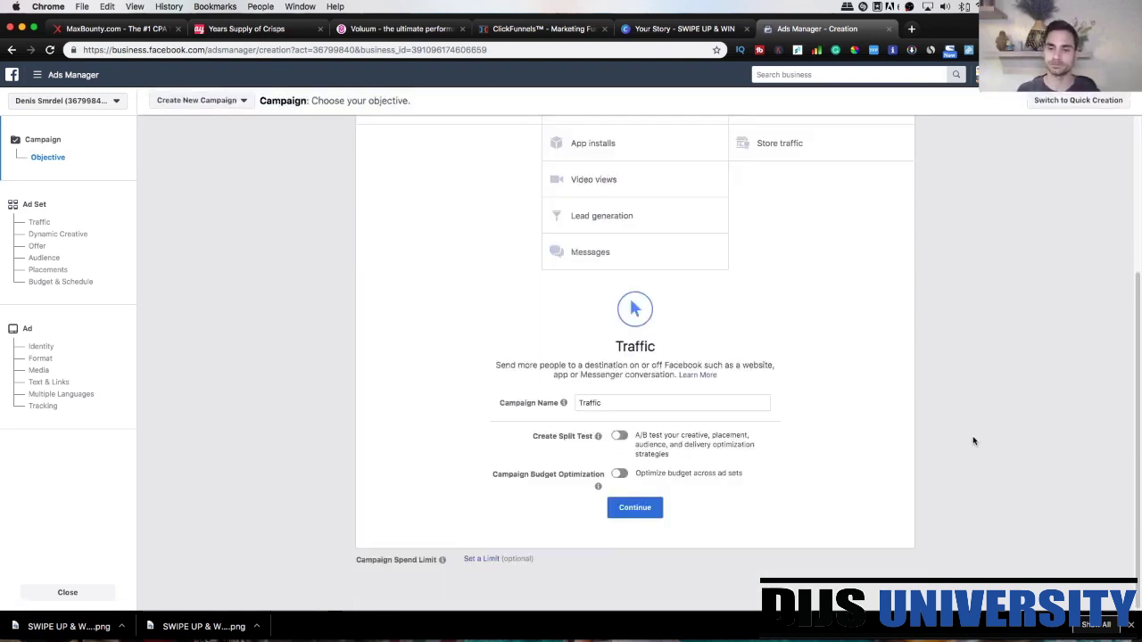
pyautogui.click(631, 508)
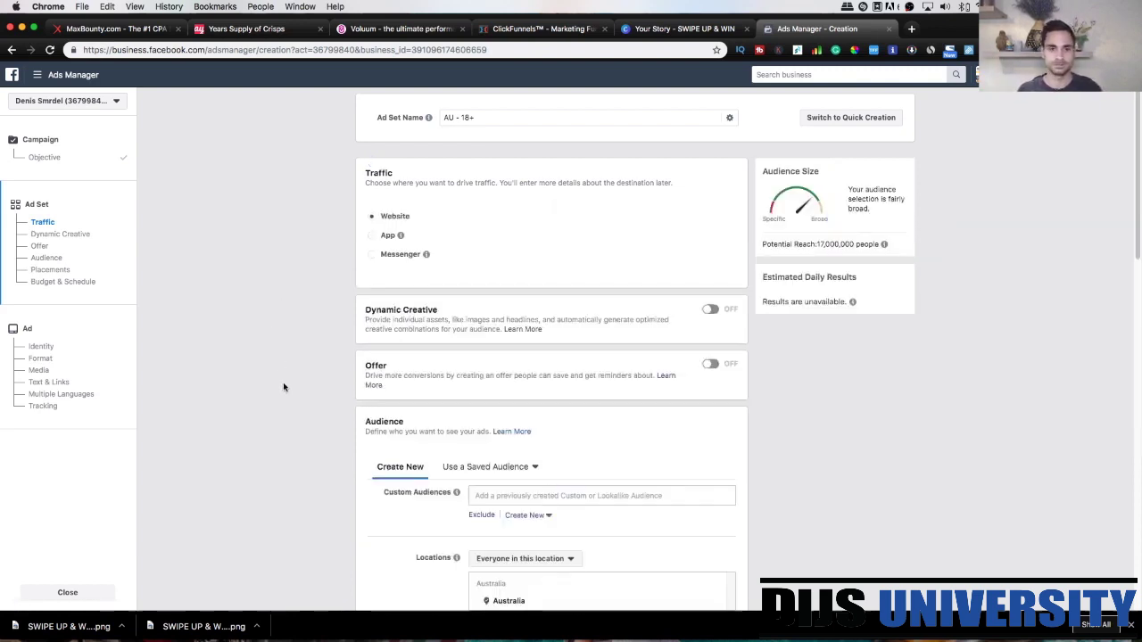
# Step: Switch the ad set from automatic to manually edited placements and limit the devices to Mobile
pyautogui.scroll(-2, 284, 389)
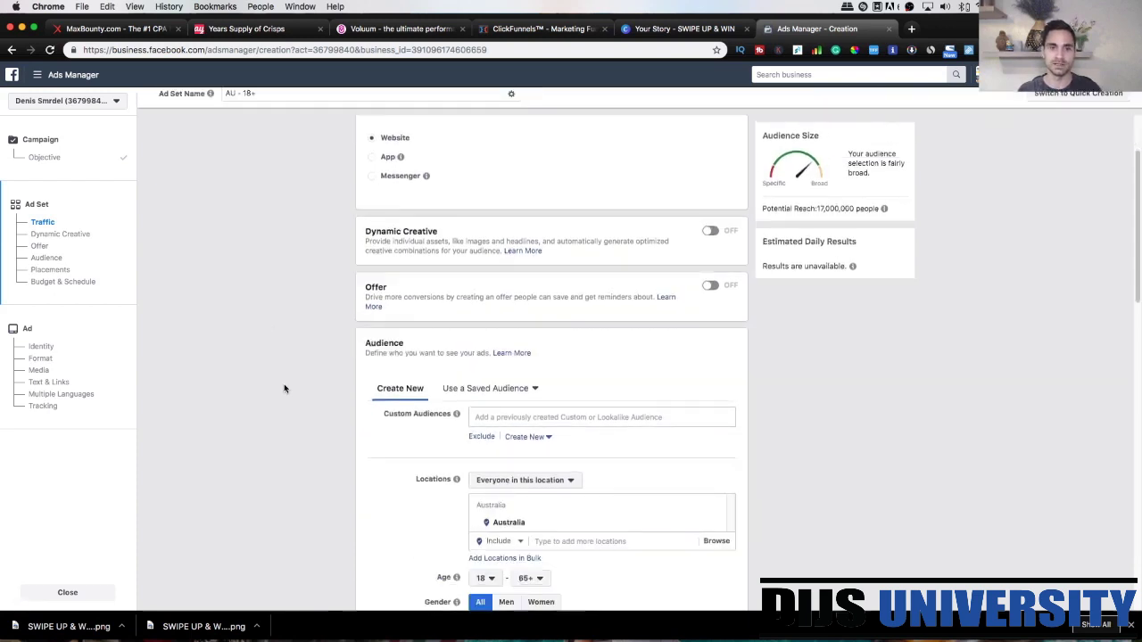
pyautogui.scroll(-5, 284, 388)
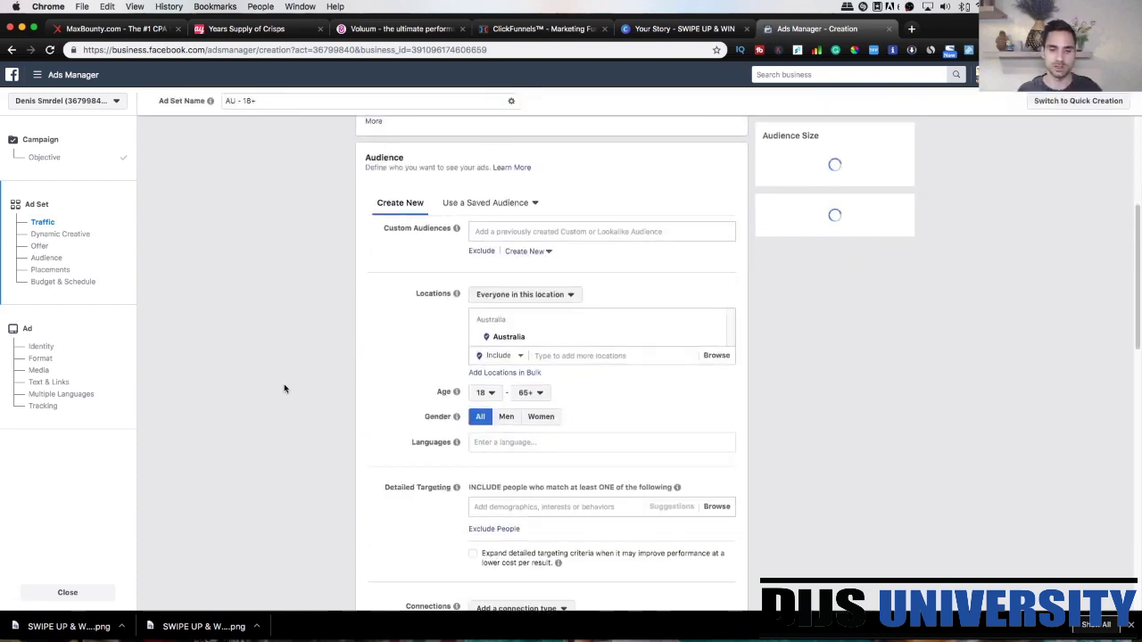
pyautogui.scroll(-4, 285, 388)
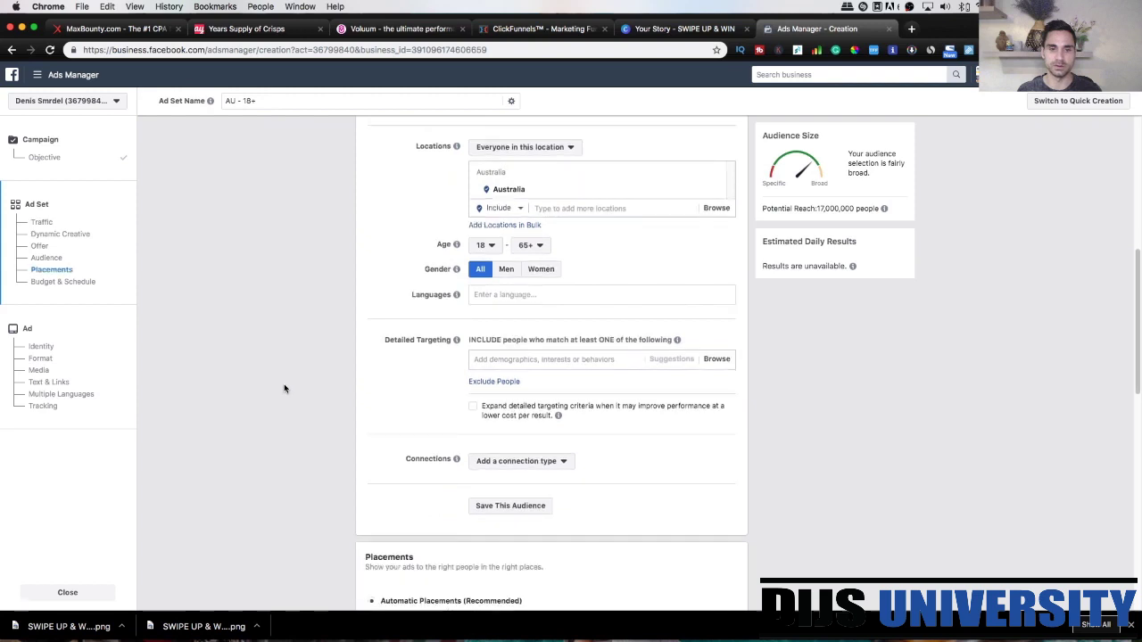
pyautogui.scroll(-8, 284, 389)
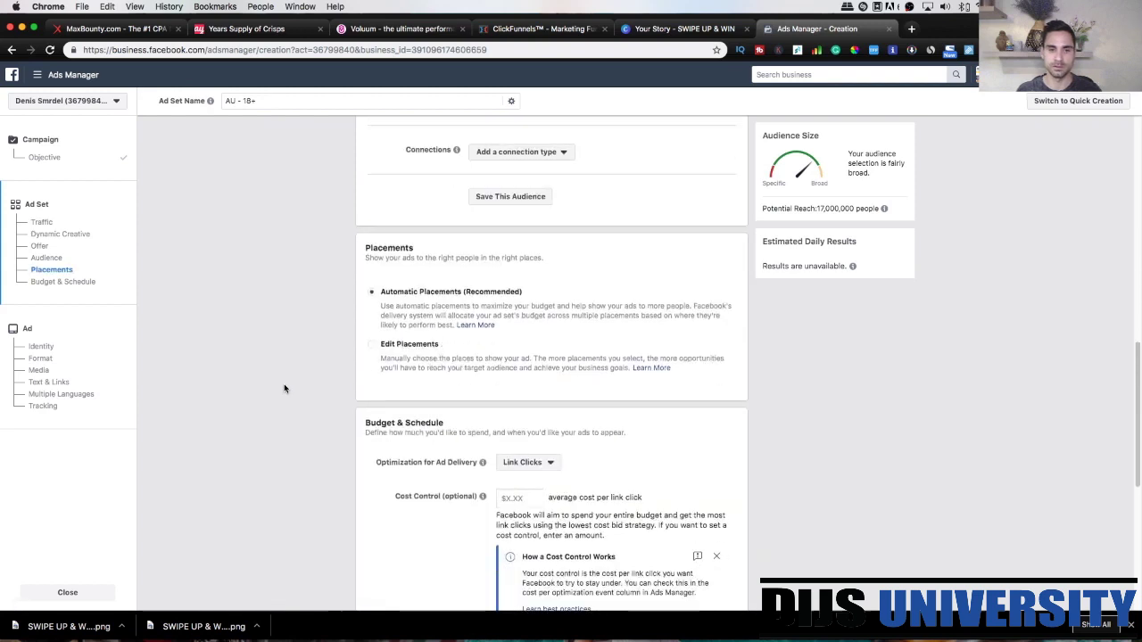
pyautogui.click(372, 344)
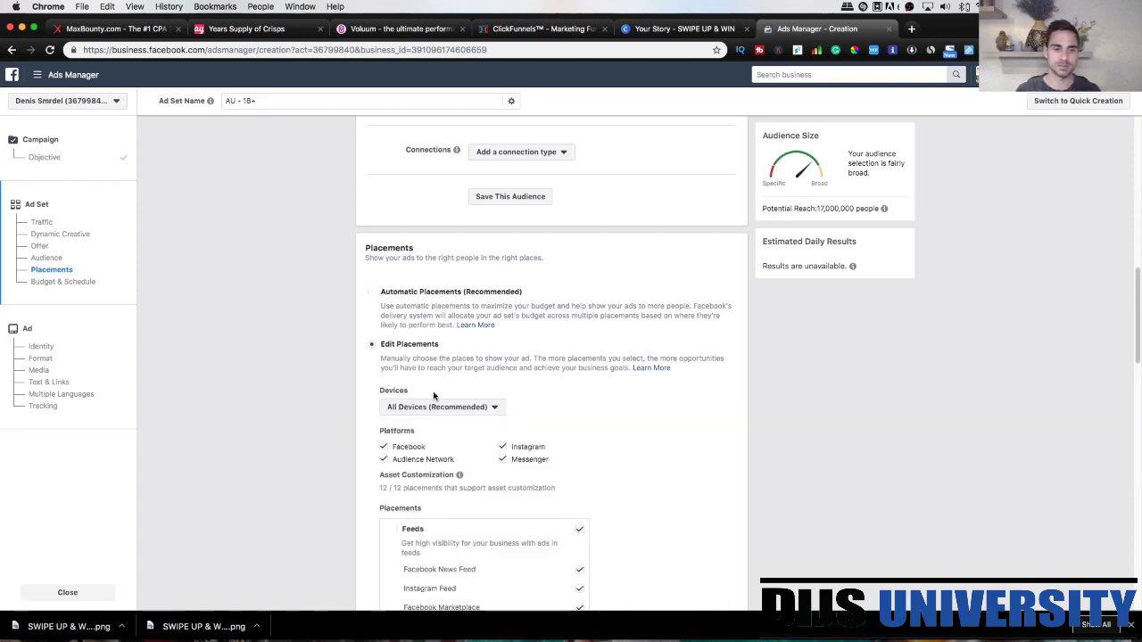
pyautogui.click(437, 407)
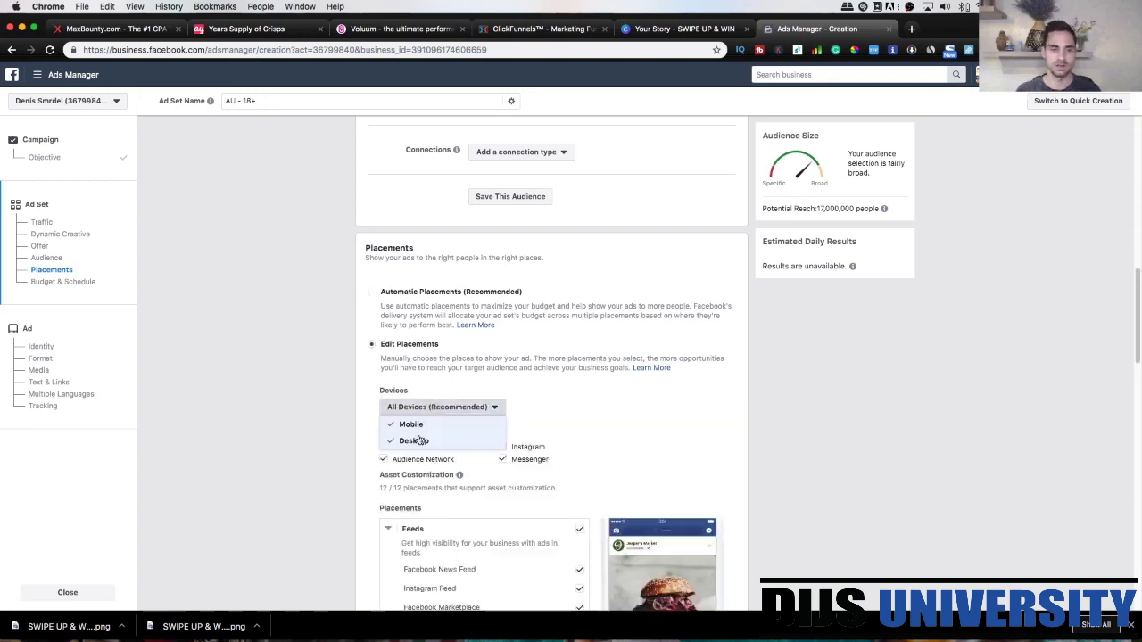
pyautogui.click(331, 440)
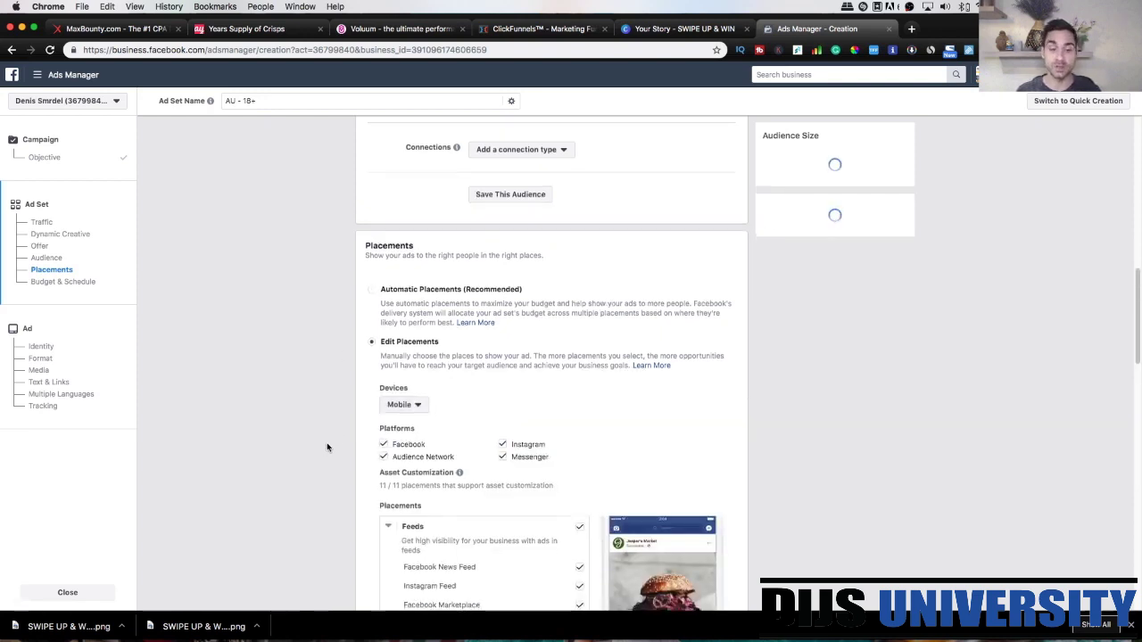
# Step: Deselect the feeds, in-article, apps and sites, and other stories placements so that only Instagram Stories is selected
pyautogui.scroll(-10, 327, 447)
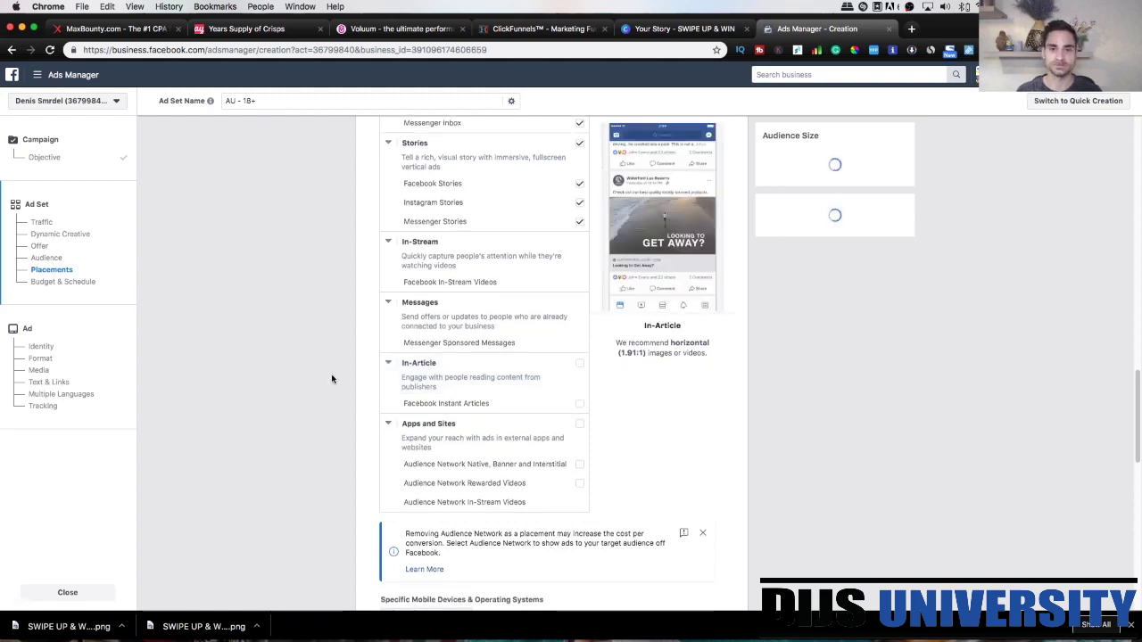
pyautogui.scroll(3, 331, 378)
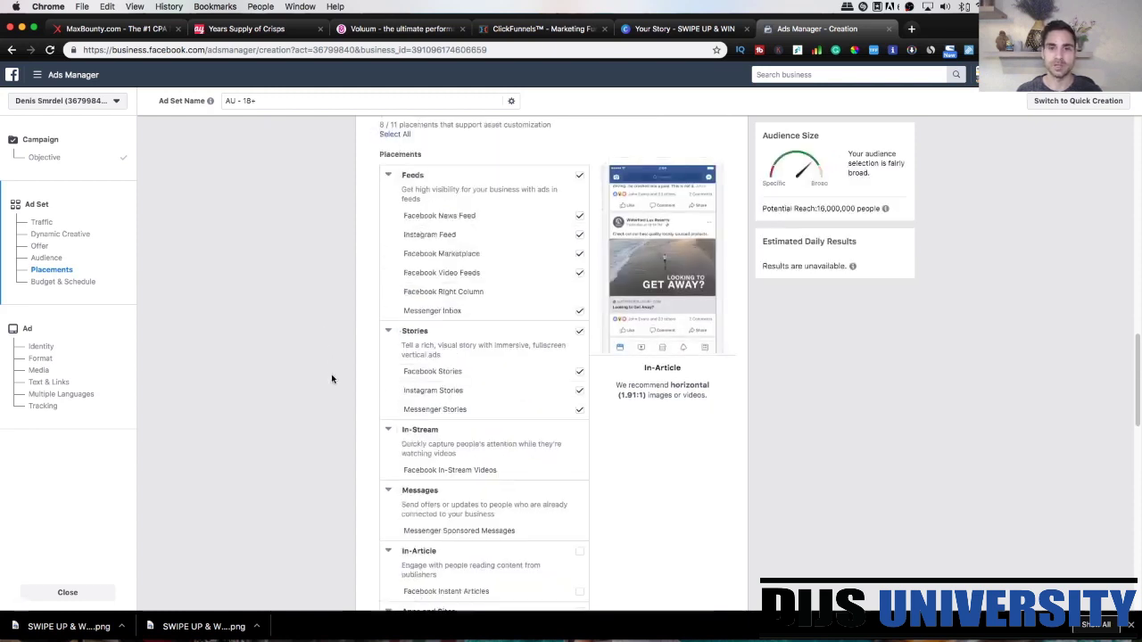
pyautogui.click(580, 176)
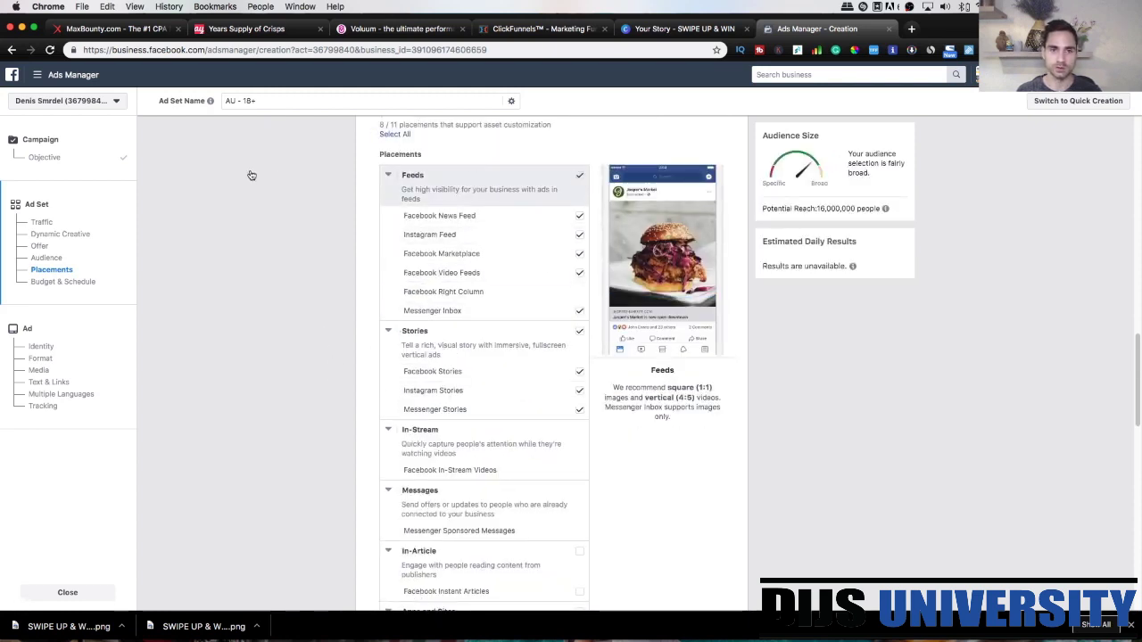
pyautogui.click(580, 374)
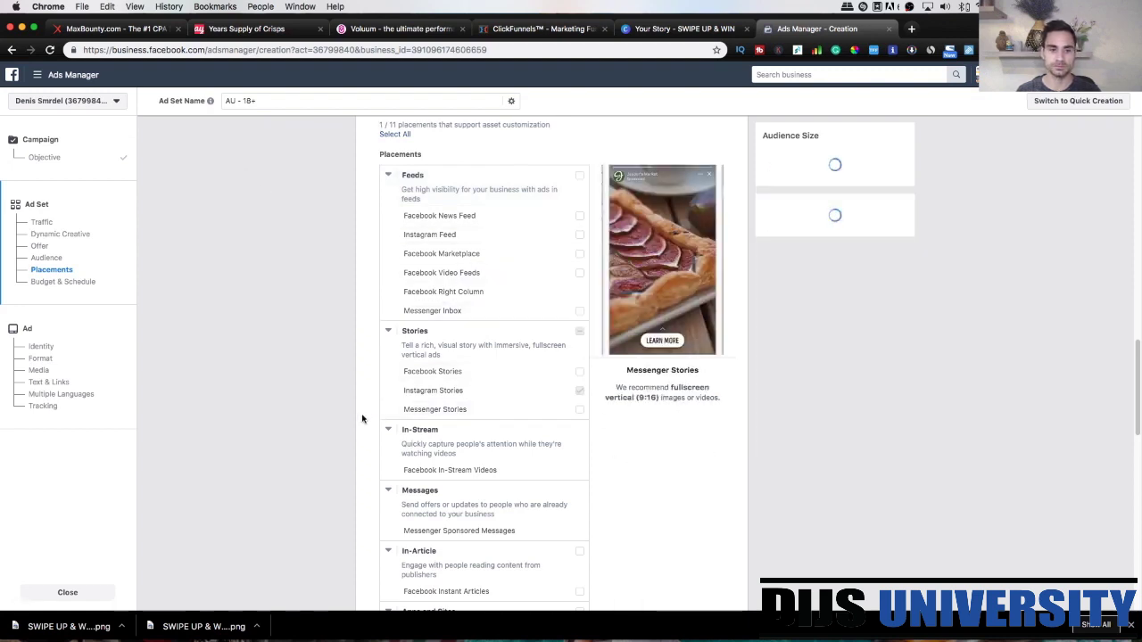
# Step: Set the gender of the ad set's audience to Women
pyautogui.scroll(5, 364, 419)
pyautogui.scroll(3, 364, 422)
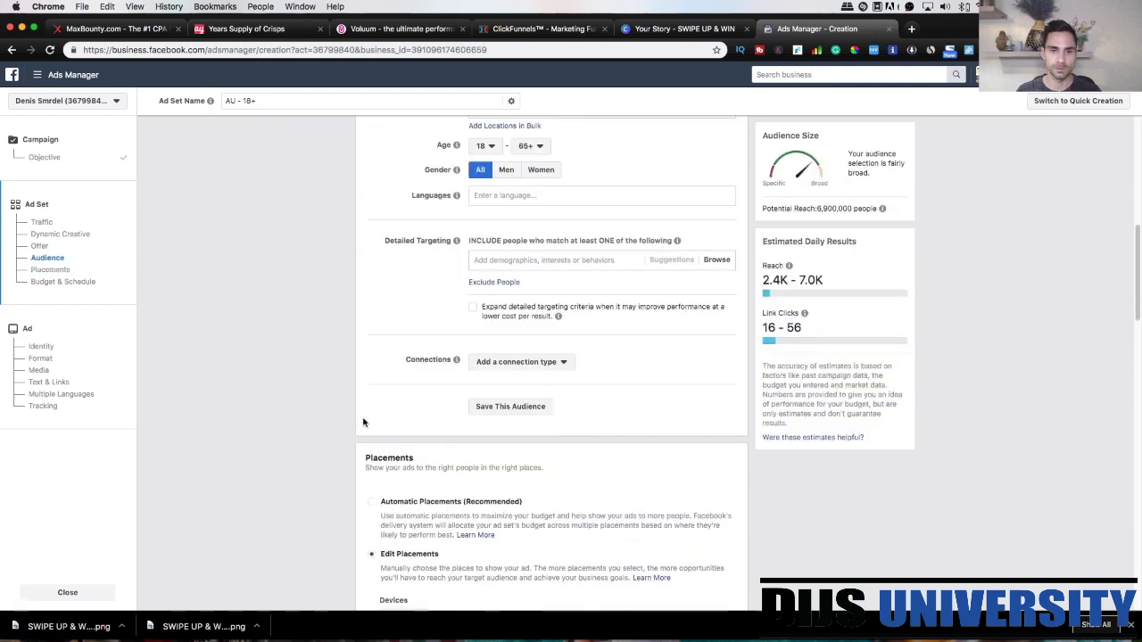
pyautogui.scroll(2, 363, 422)
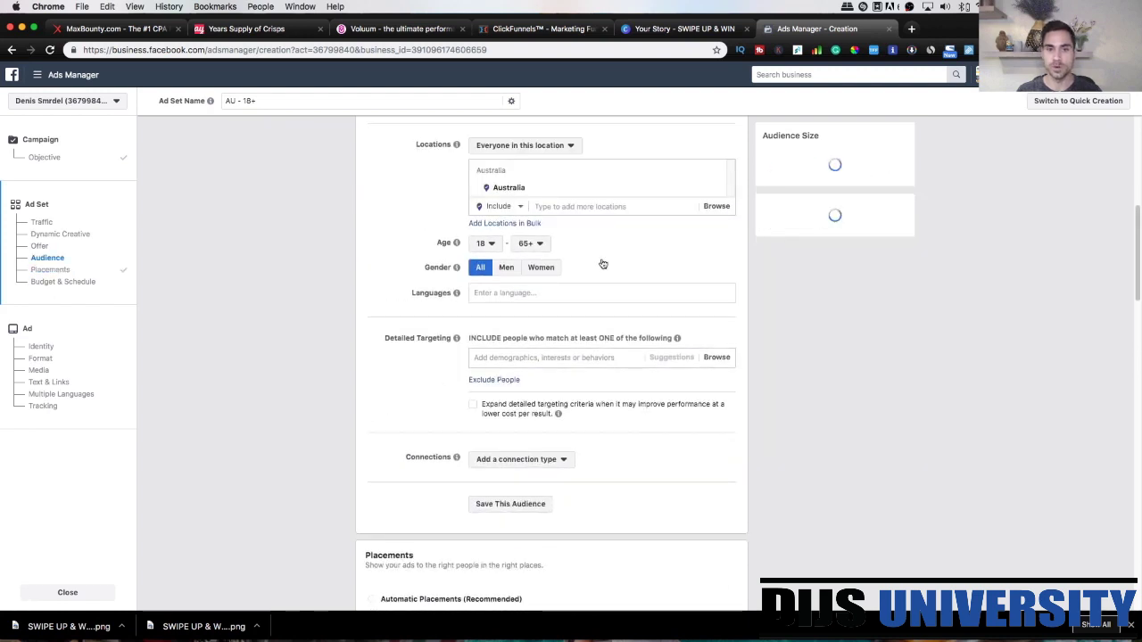
pyautogui.click(541, 267)
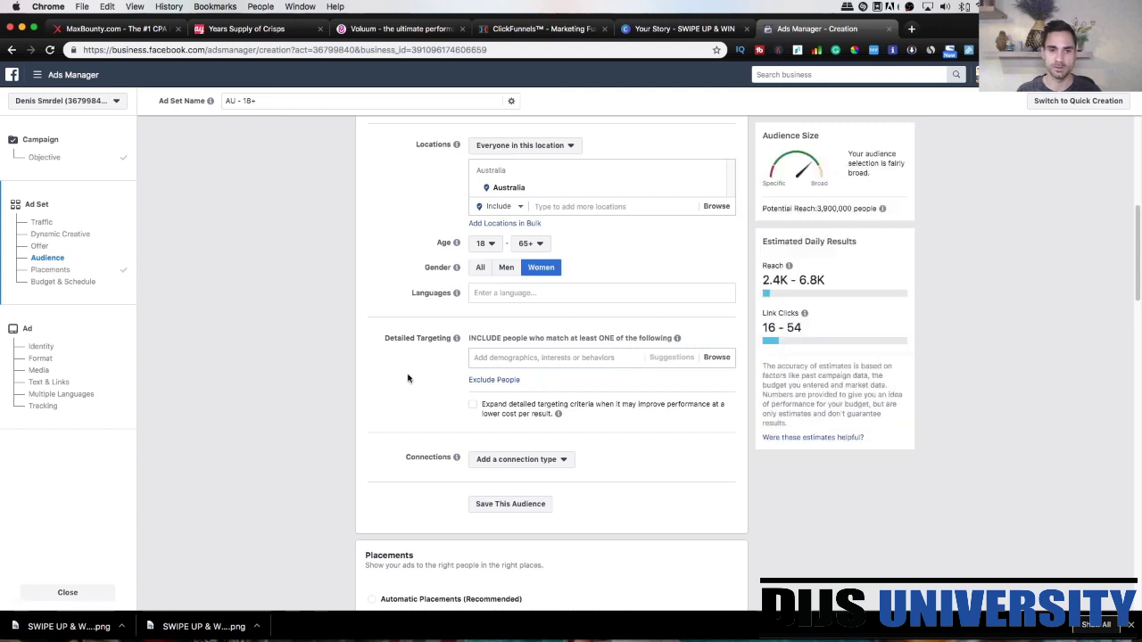
# Step: Set the optimization for ad delivery to Landing Page Views and continue to the ad setup
pyautogui.scroll(-10, 361, 455)
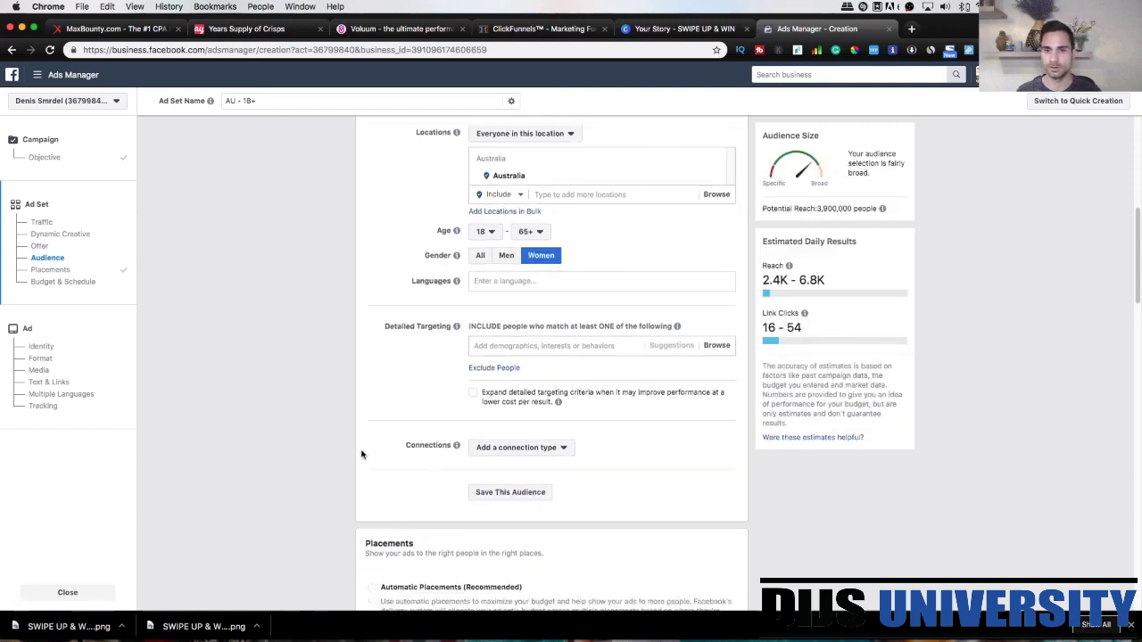
pyautogui.scroll(-8, 361, 455)
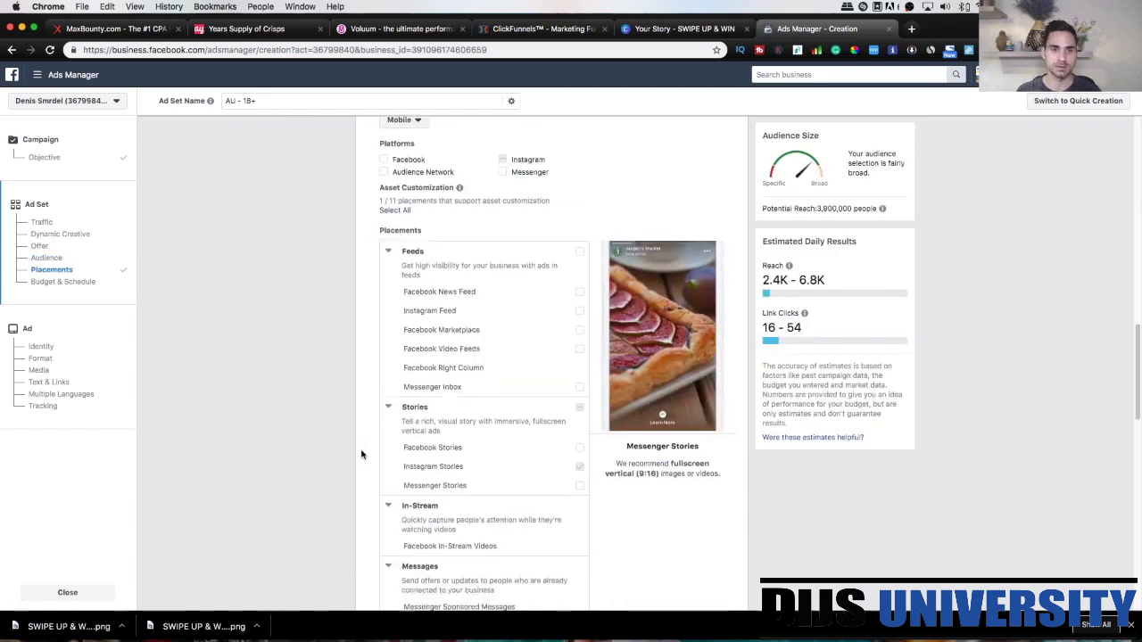
pyautogui.scroll(-3, 362, 455)
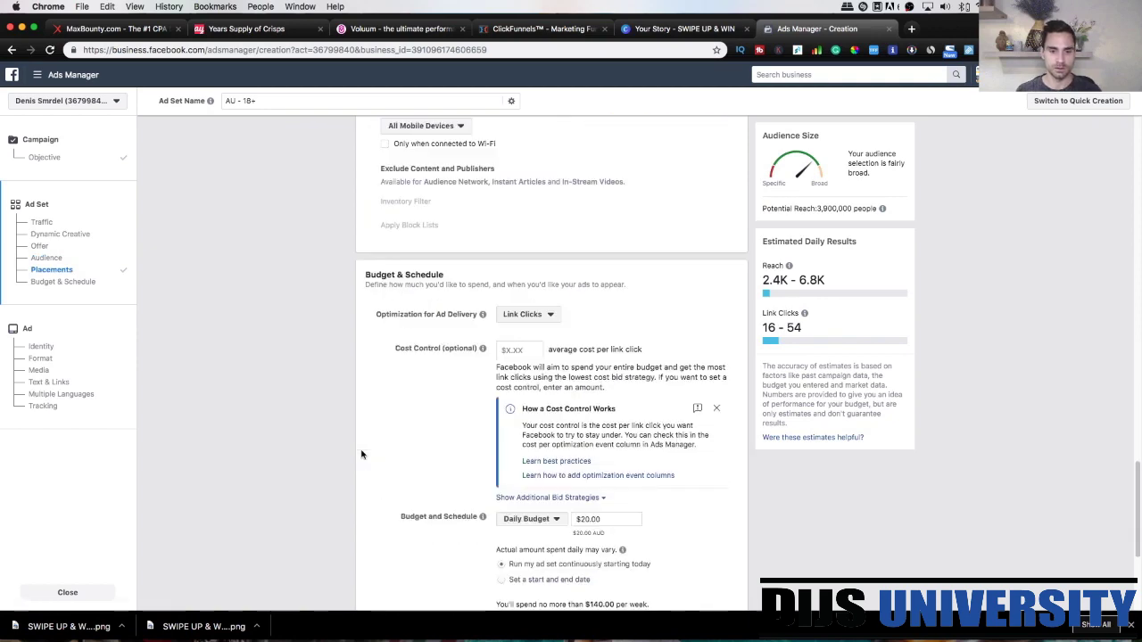
pyautogui.click(528, 317)
pyautogui.click(529, 353)
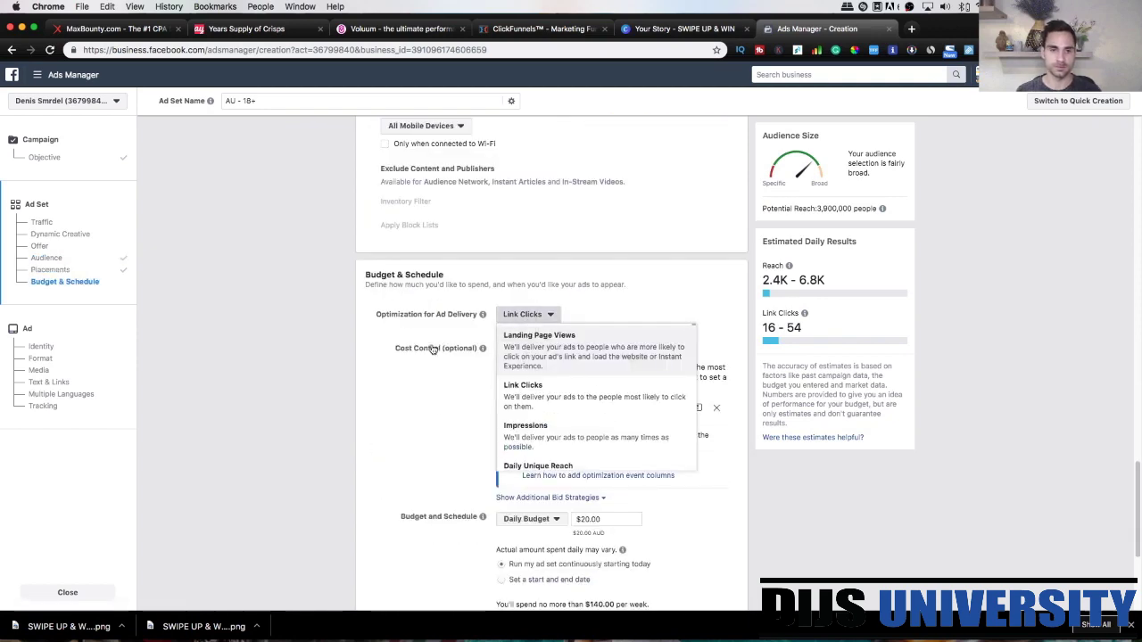
pyautogui.scroll(-4, 390, 431)
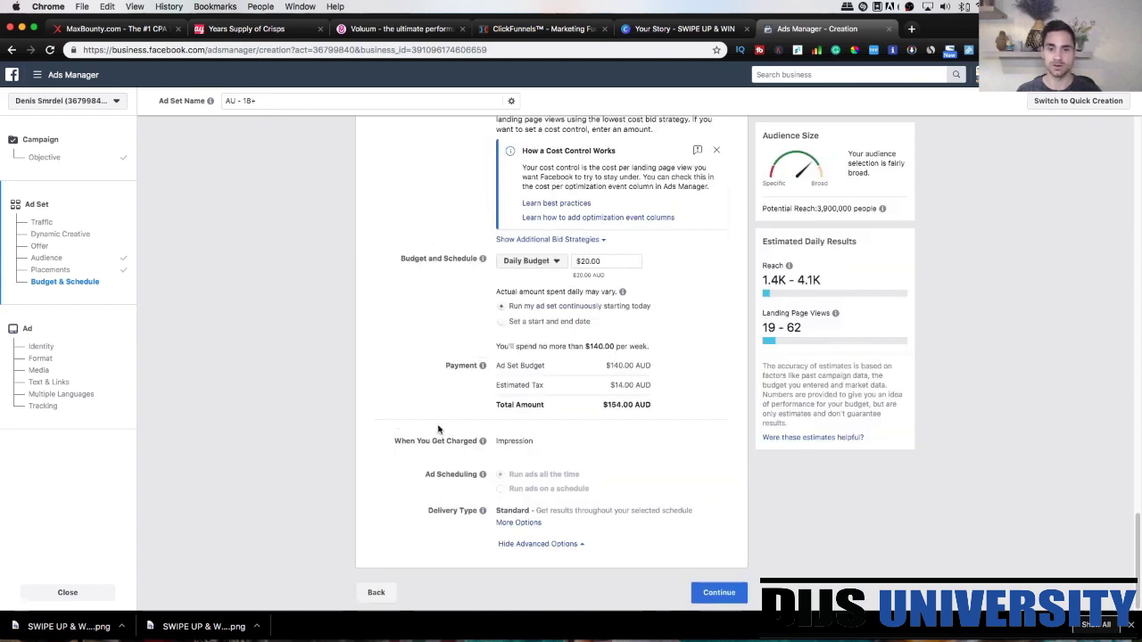
pyautogui.click(730, 598)
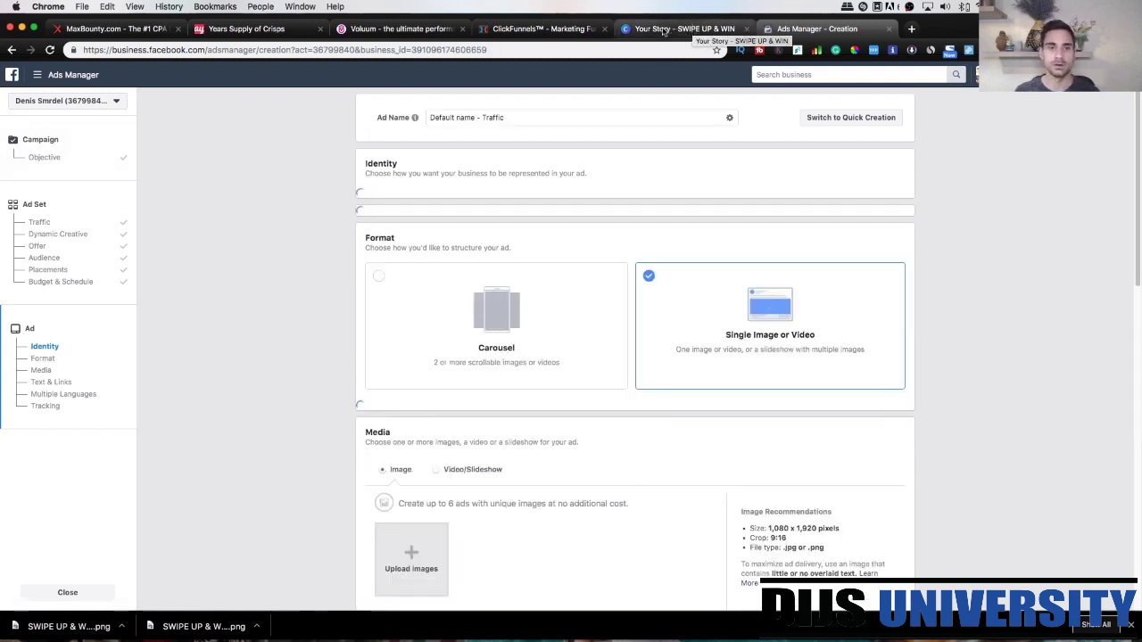
# Step: Check the SWIPE UP & WIN story creative in Canva and return to Ads Manager to view the ad's Text & Links settings
pyautogui.click(664, 30)
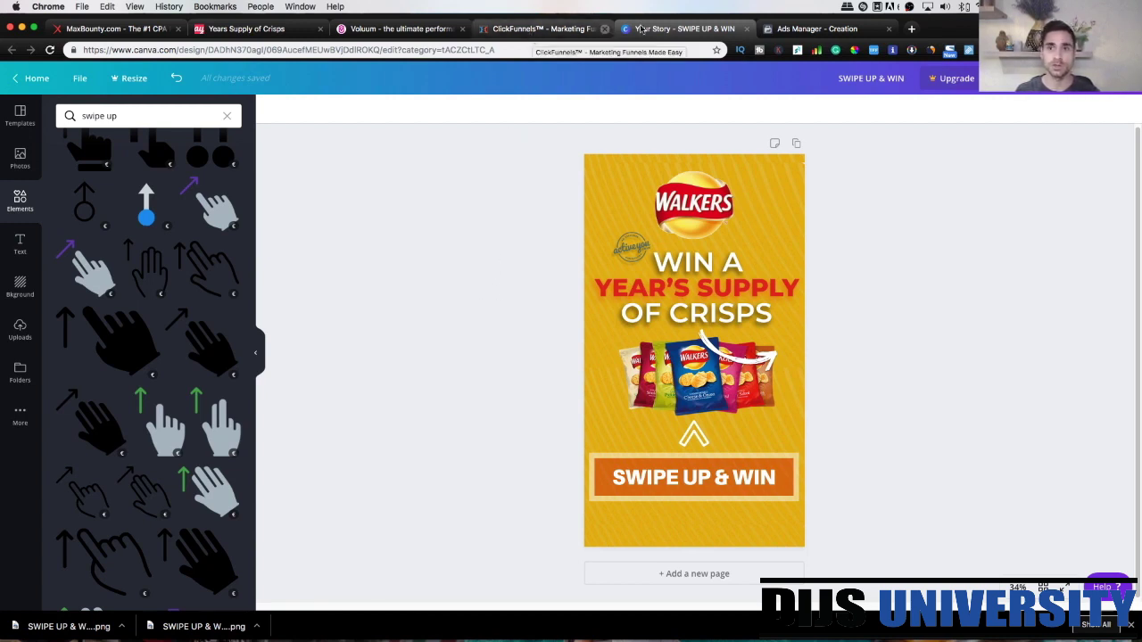
pyautogui.click(826, 31)
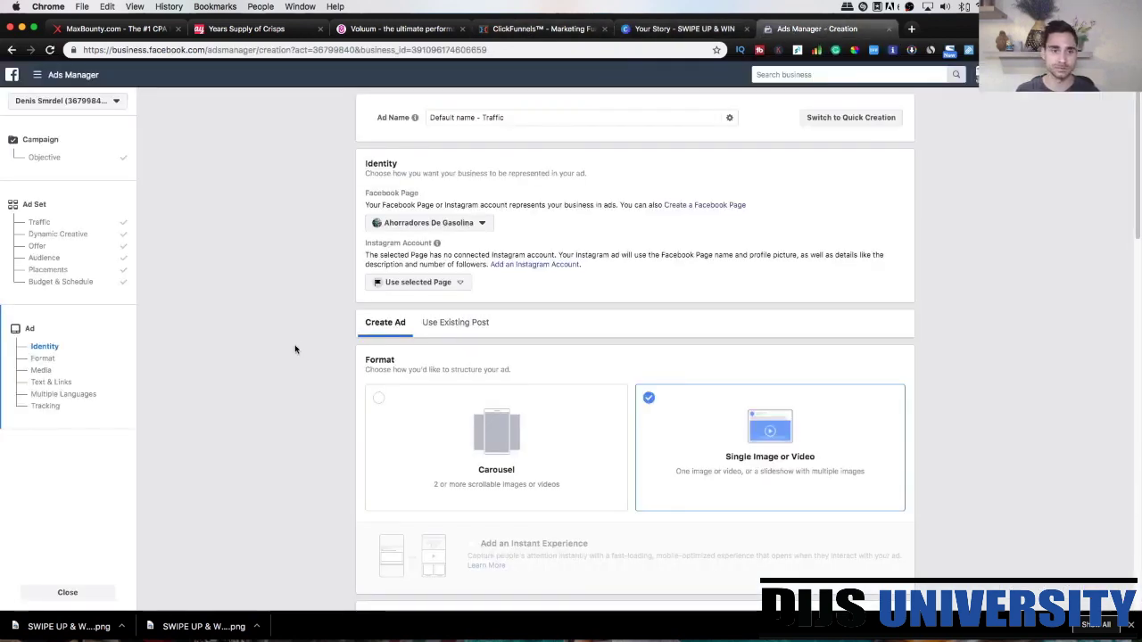
pyautogui.scroll(-10, 297, 365)
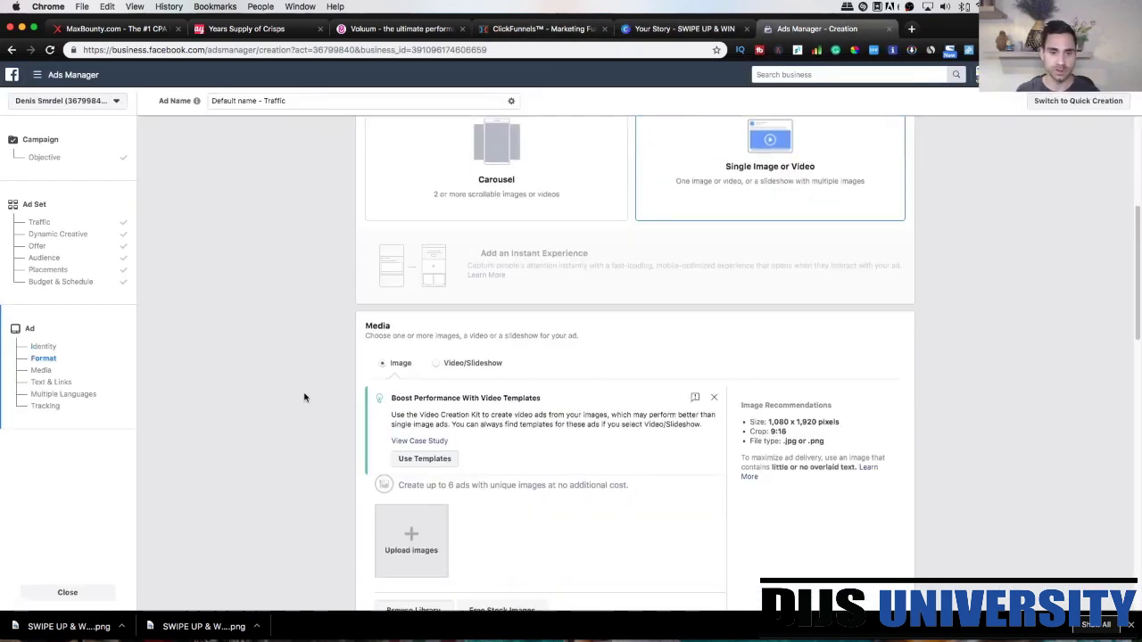
pyautogui.scroll(-5, 304, 397)
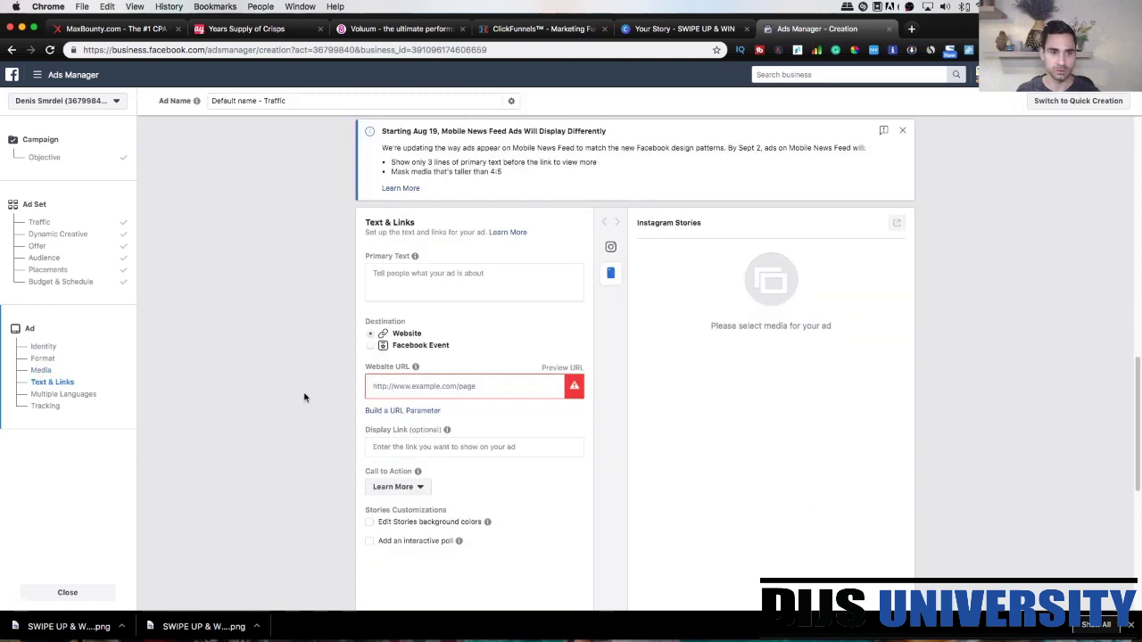
pyautogui.scroll(-1, 303, 397)
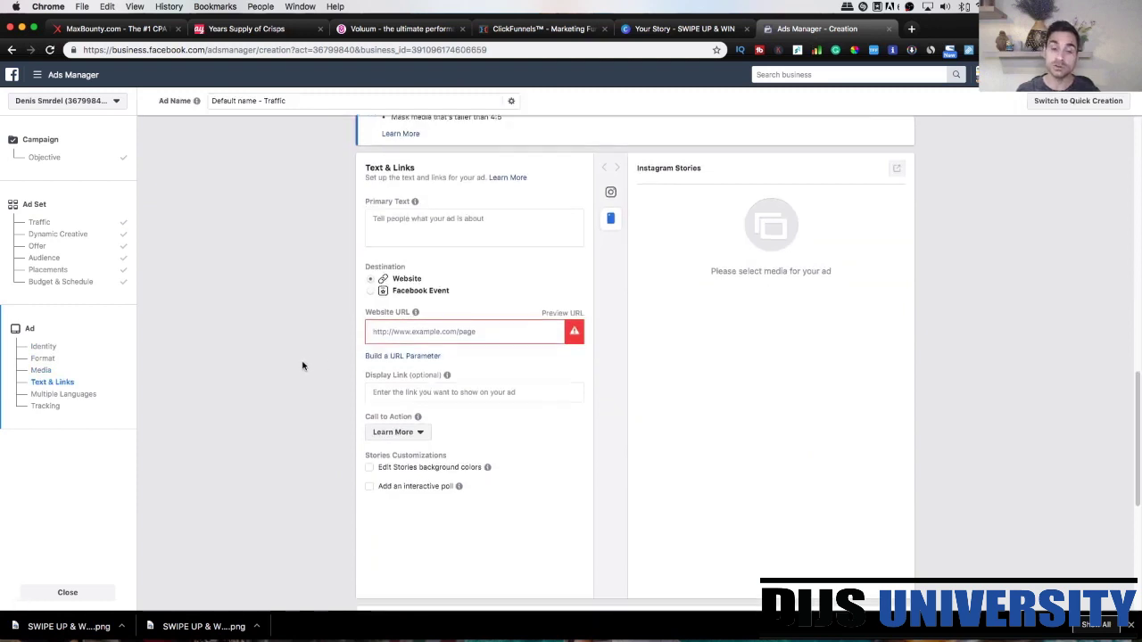
pyautogui.click(397, 332)
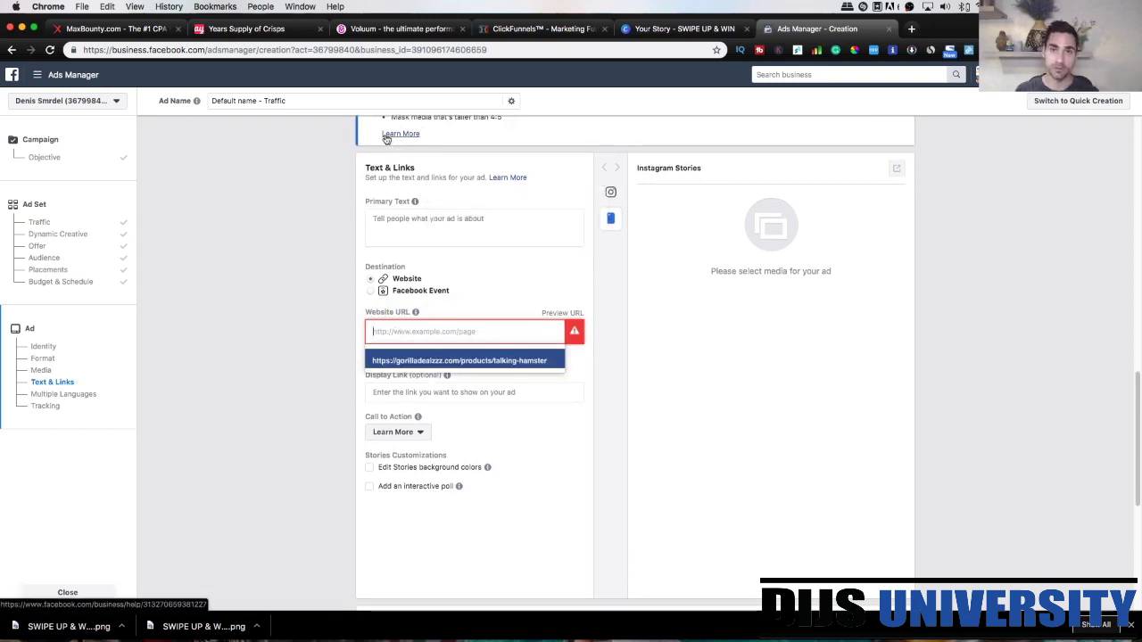
pyautogui.click(324, 167)
# Step: Switch to Voluum and copy the campaign's direct tracking URL for the United Kingdom - Lander No.1 lander
pyautogui.click(402, 28)
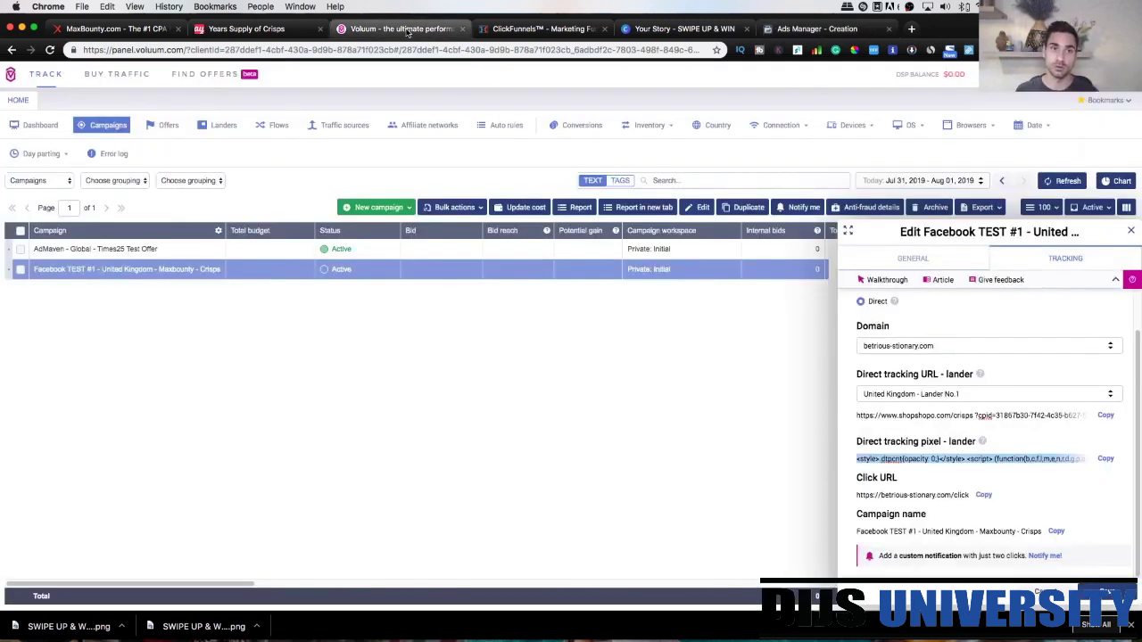
pyautogui.moveTo(974, 443)
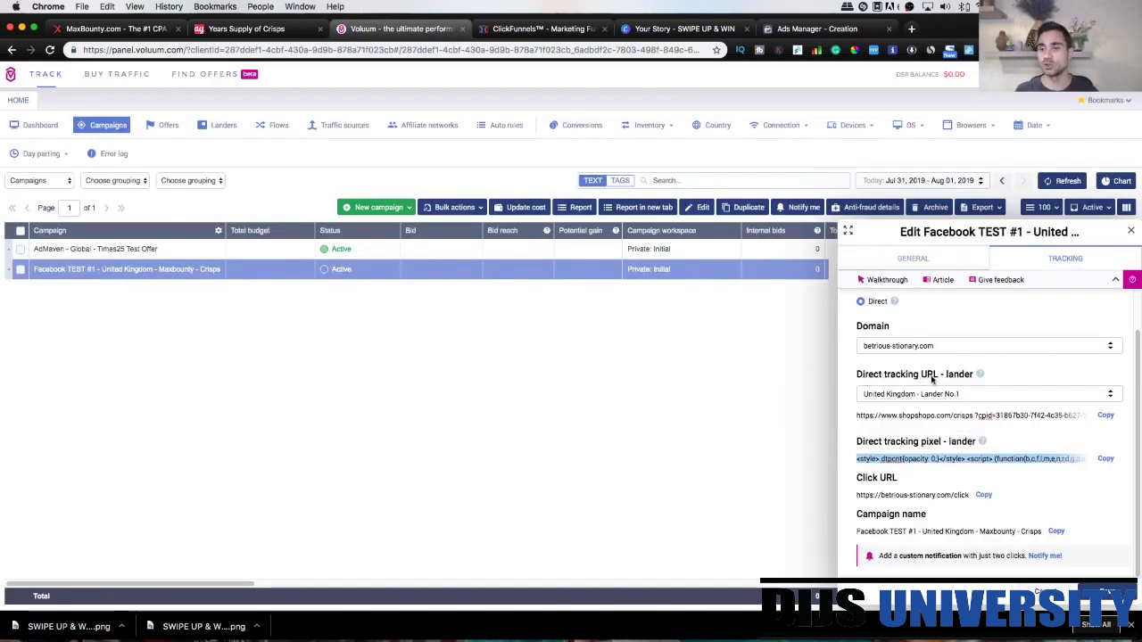
pyautogui.click(937, 415)
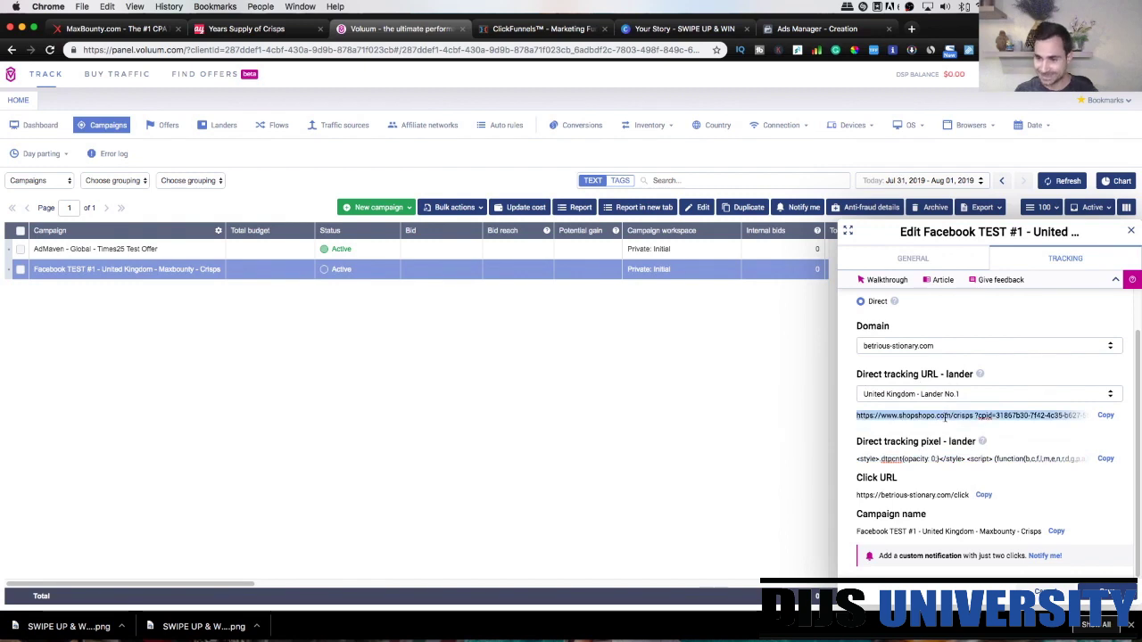
pyautogui.click(933, 416)
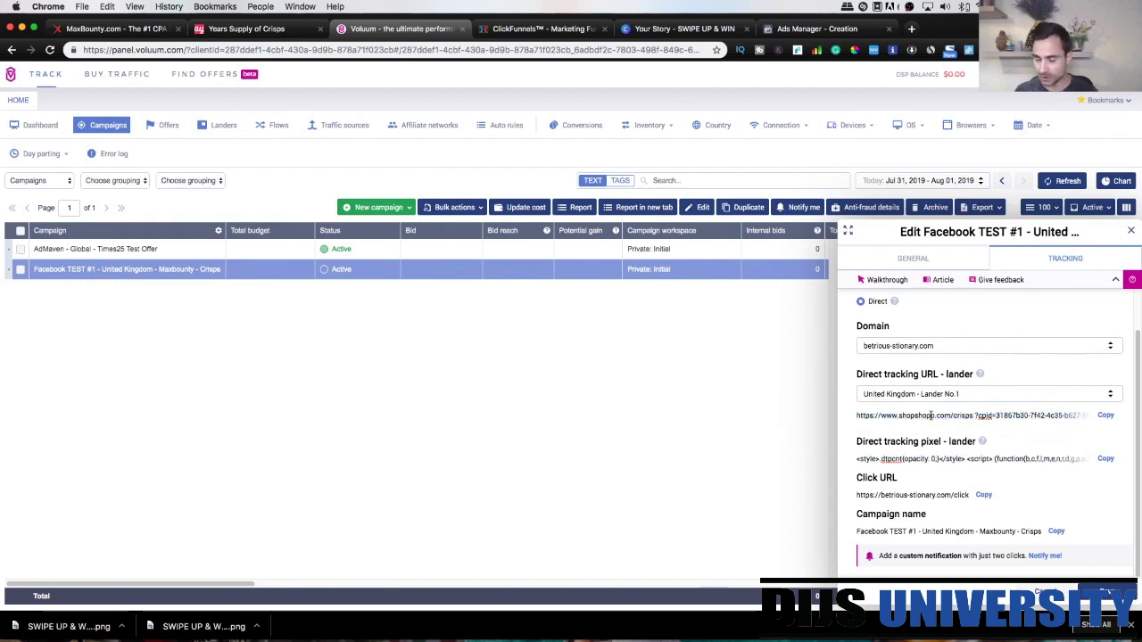
pyautogui.click(1105, 416)
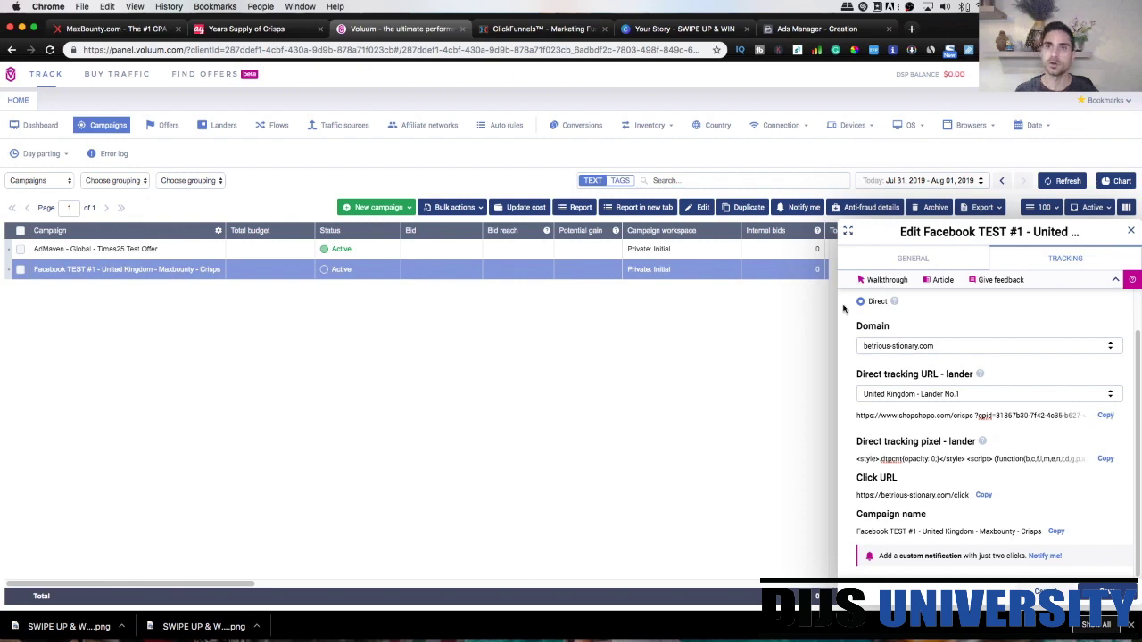
# Step: Switch to Ads Manager and paste the copied Voluum direct tracking URL as the ad's Website URL
pyautogui.click(829, 30)
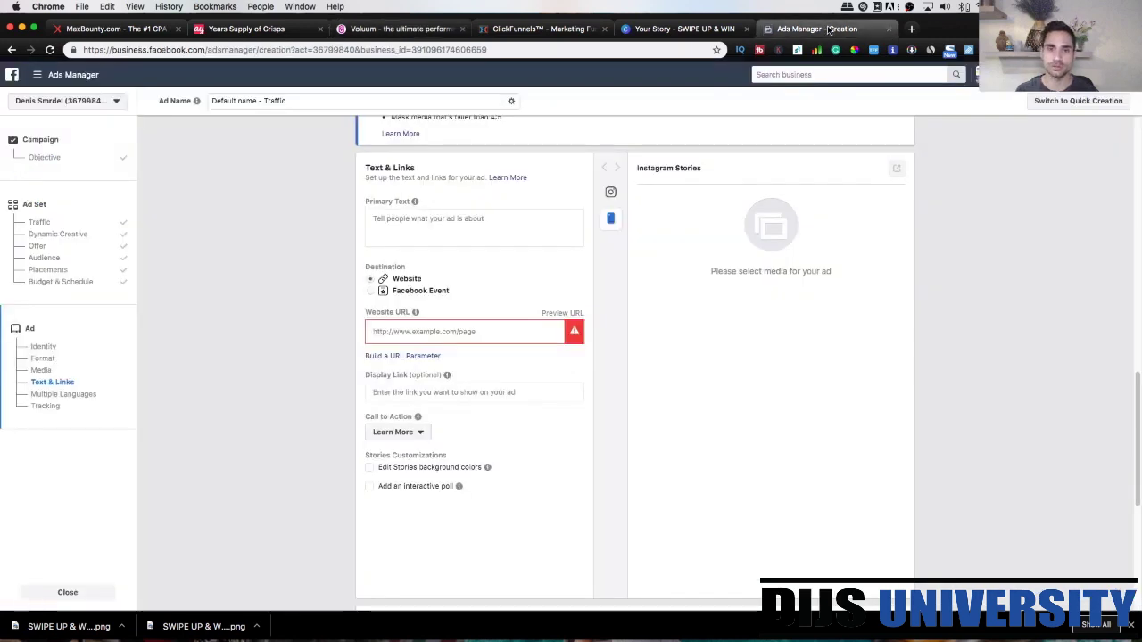
pyautogui.click(412, 332)
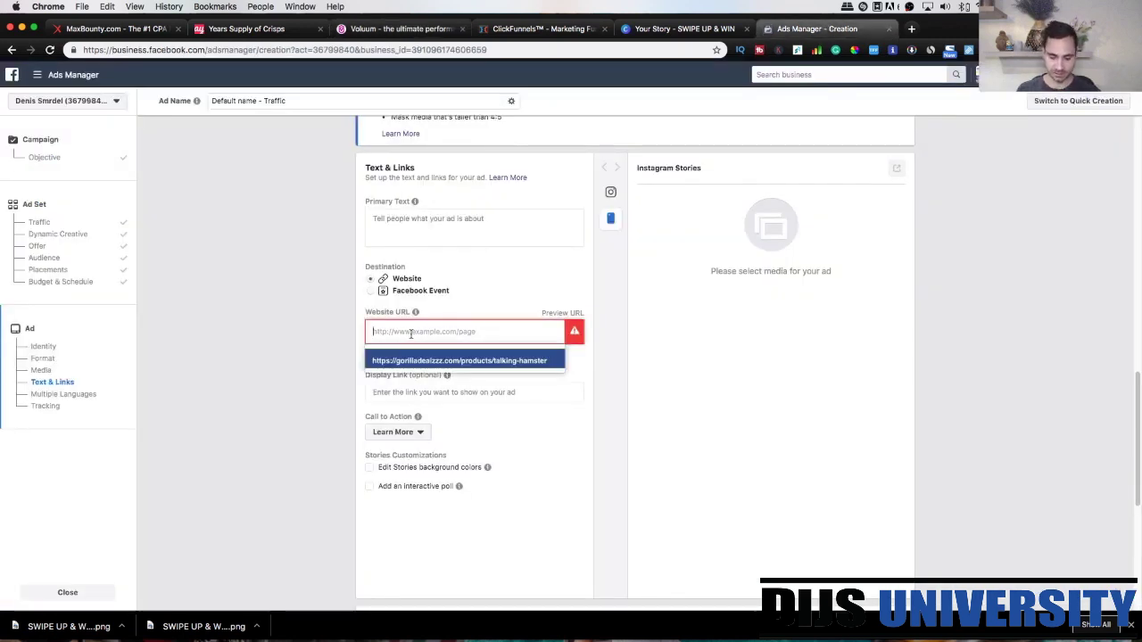
pyautogui.press('cmd+v')
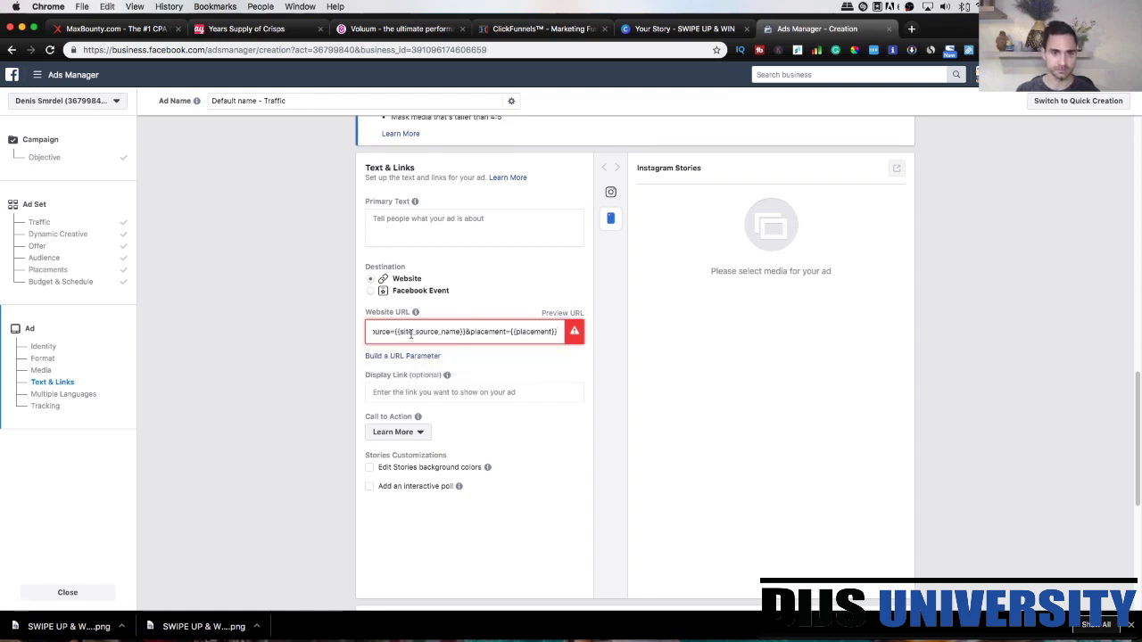
pyautogui.click(275, 330)
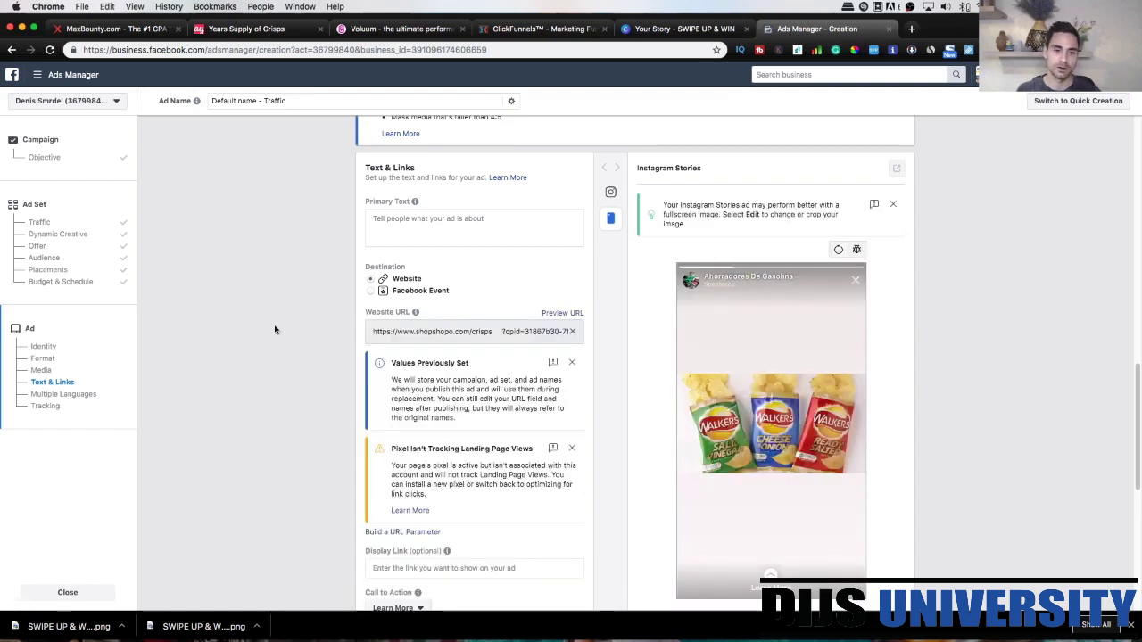
# Step: Replace the ad's Instagram Stories image with SWIPE UP & WIN.png from the Downloads folder
pyautogui.scroll(-3, 275, 330)
pyautogui.scroll(10, 275, 330)
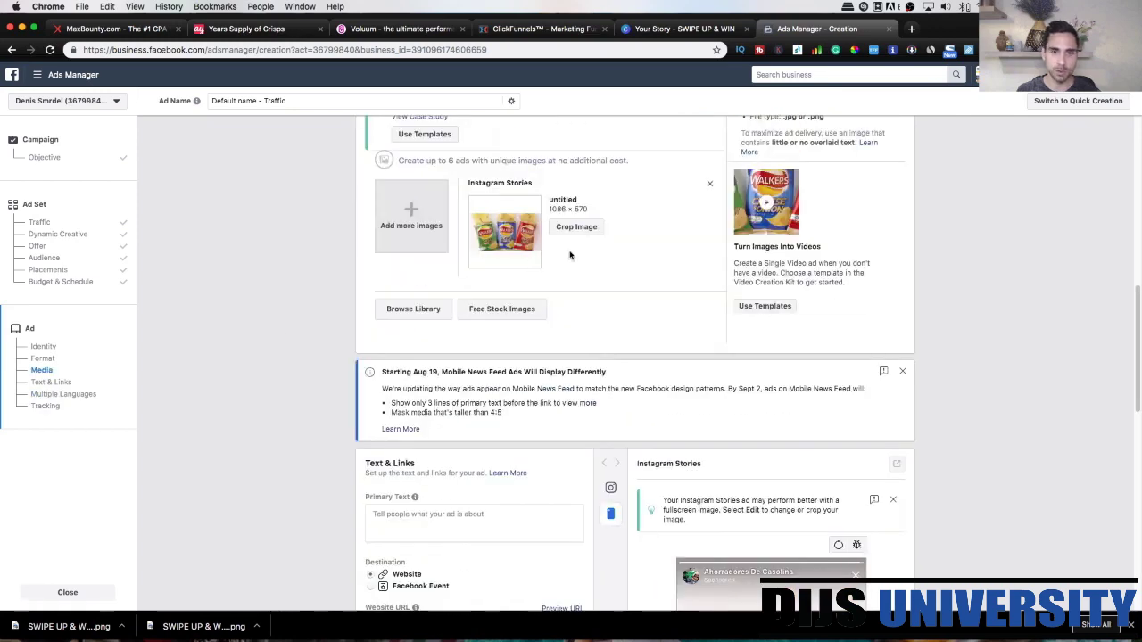
pyautogui.click(708, 184)
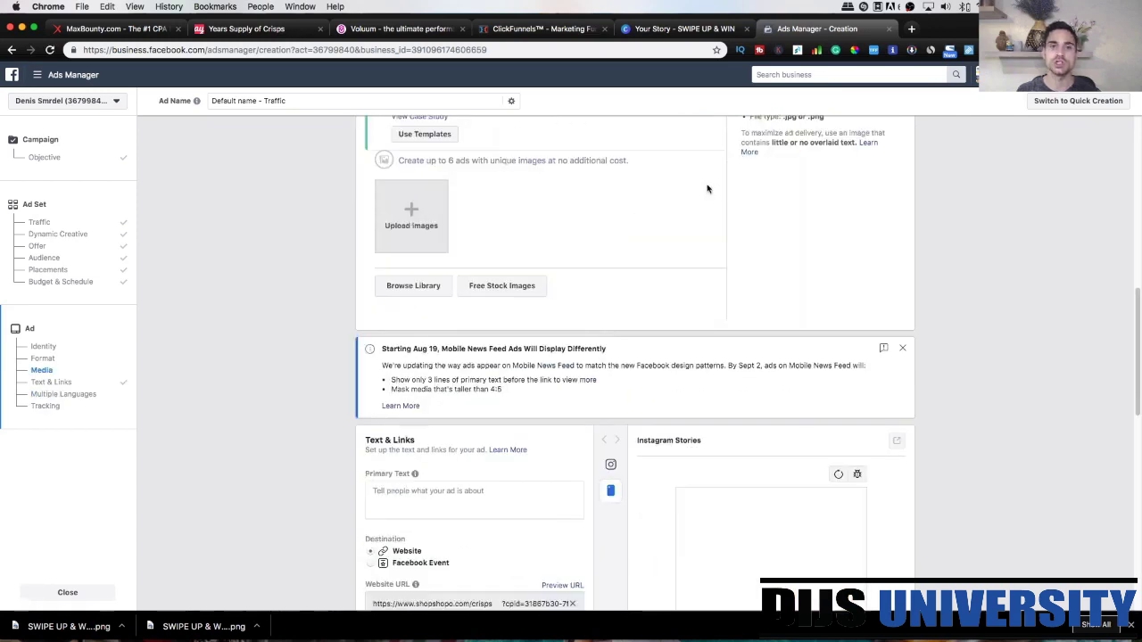
pyautogui.click(410, 219)
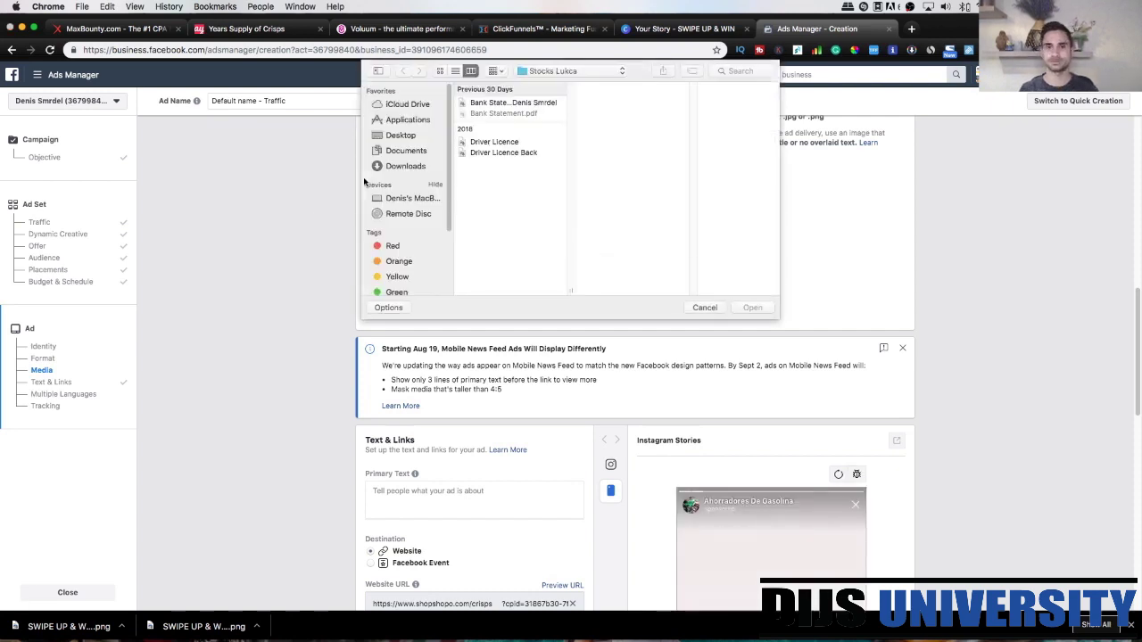
pyautogui.click(409, 168)
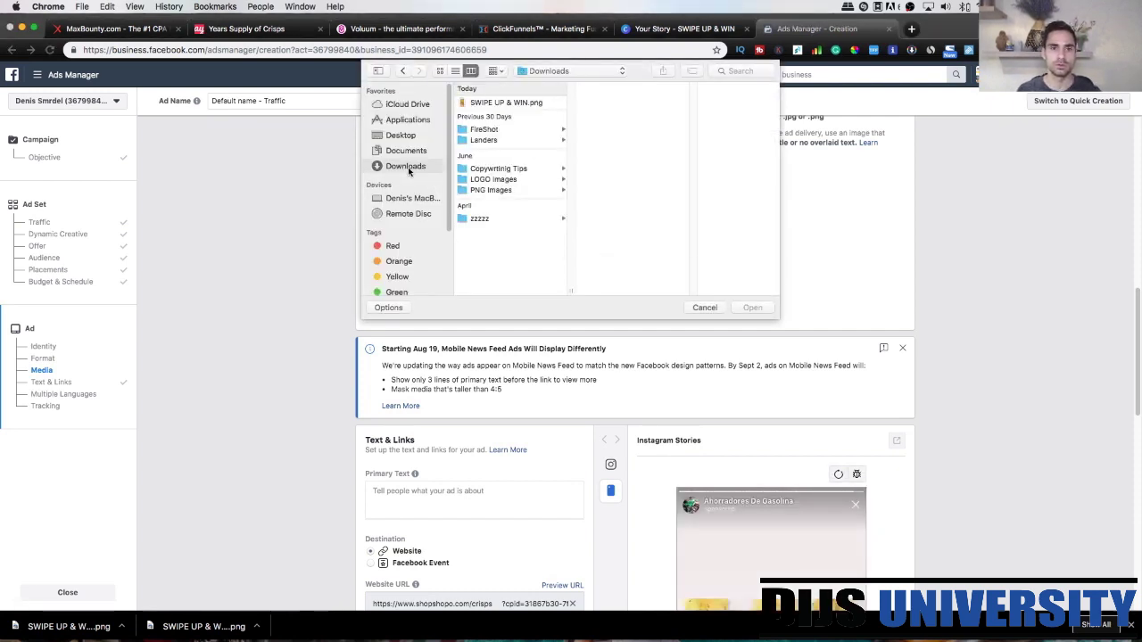
pyautogui.click(491, 104)
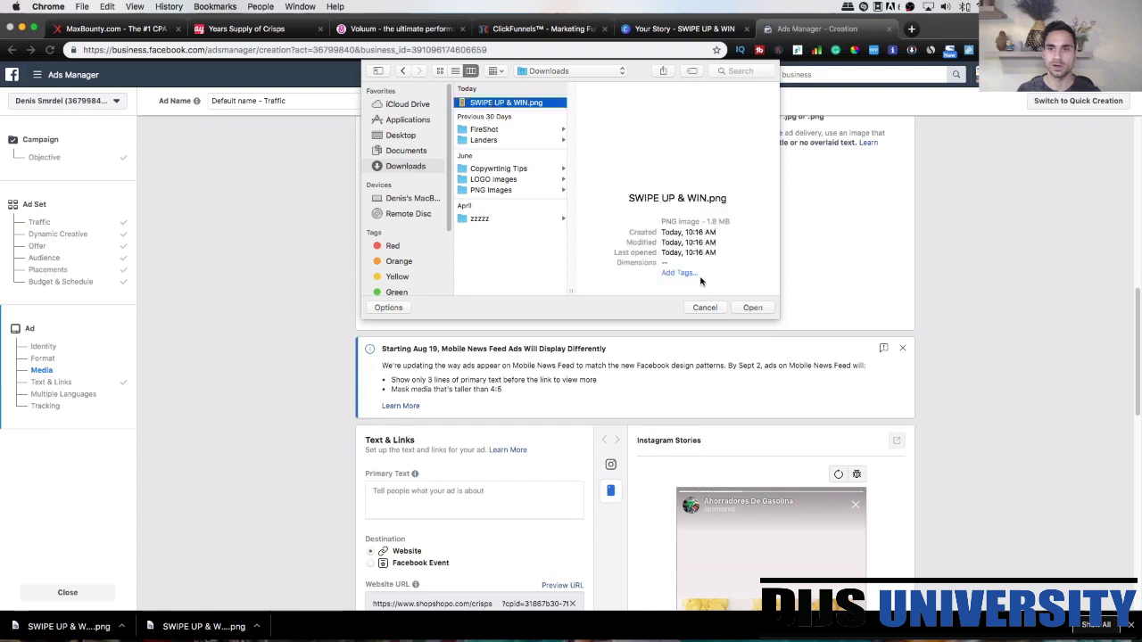
pyautogui.click(753, 307)
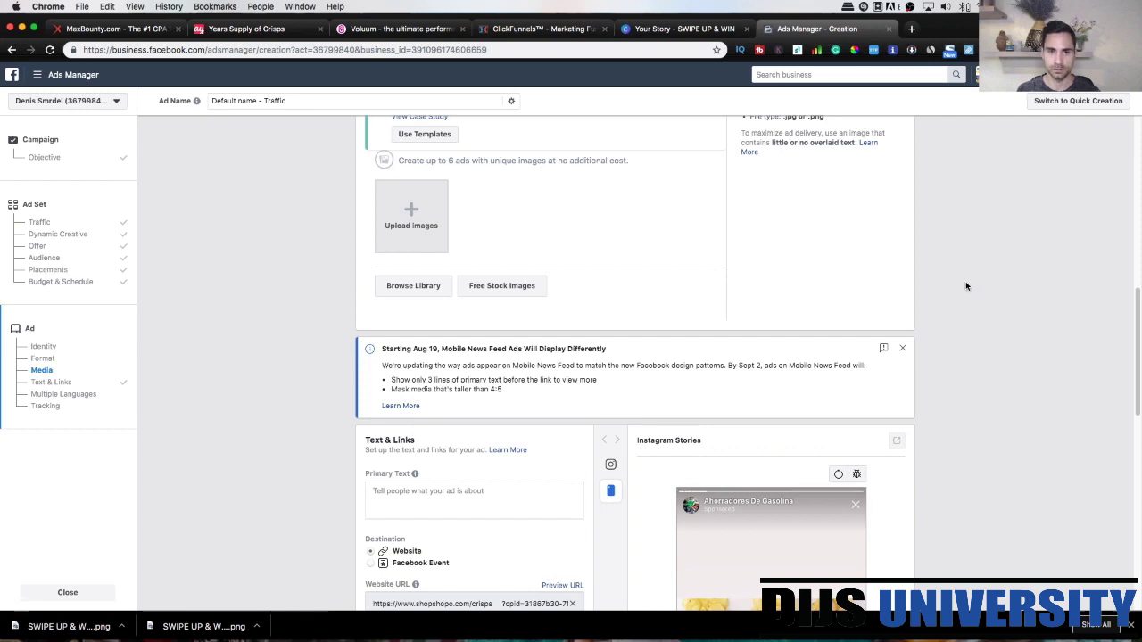
# Step: Review the new creative in the ad's Media section and Instagram Stories preview, and look back at the campaign's tracking details in Voluum
pyautogui.scroll(-2, 969, 479)
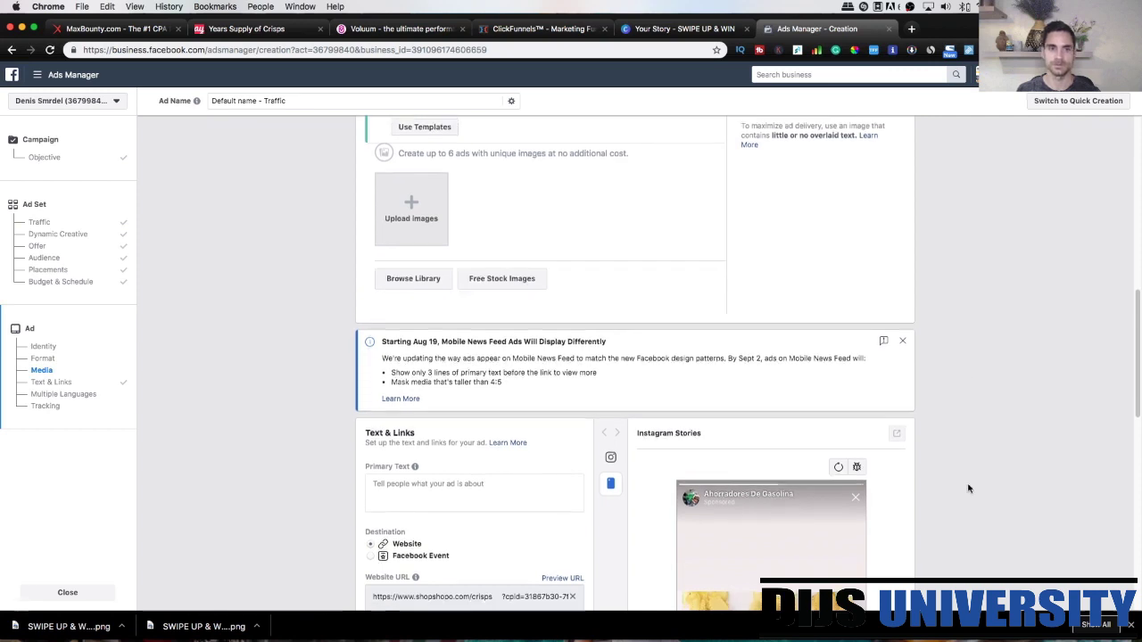
pyautogui.scroll(-6, 969, 488)
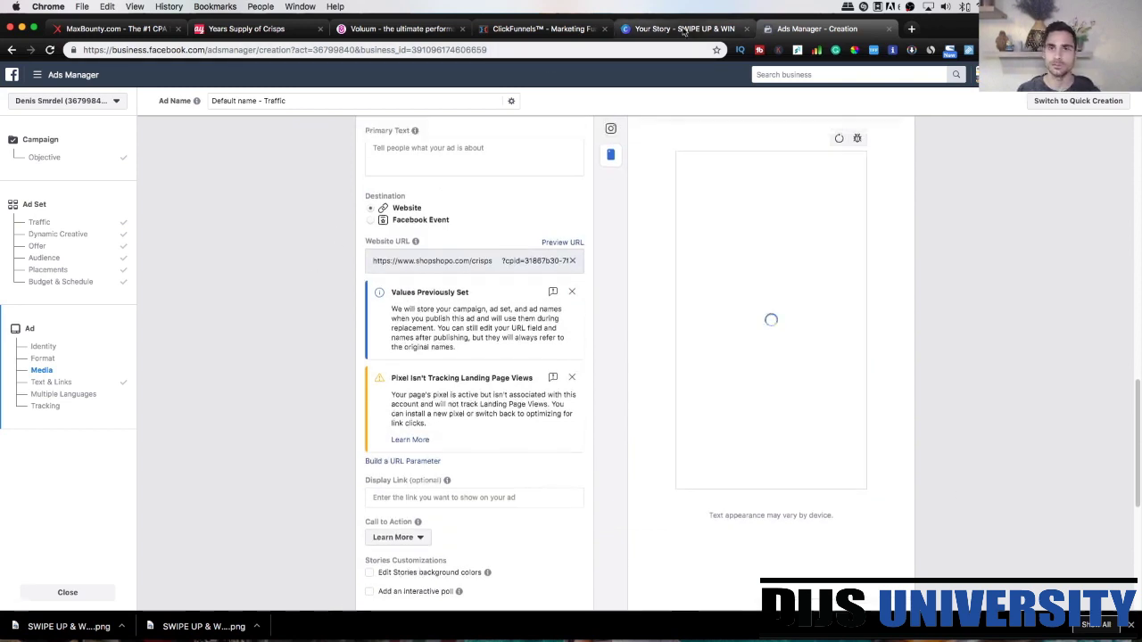
pyautogui.click(417, 29)
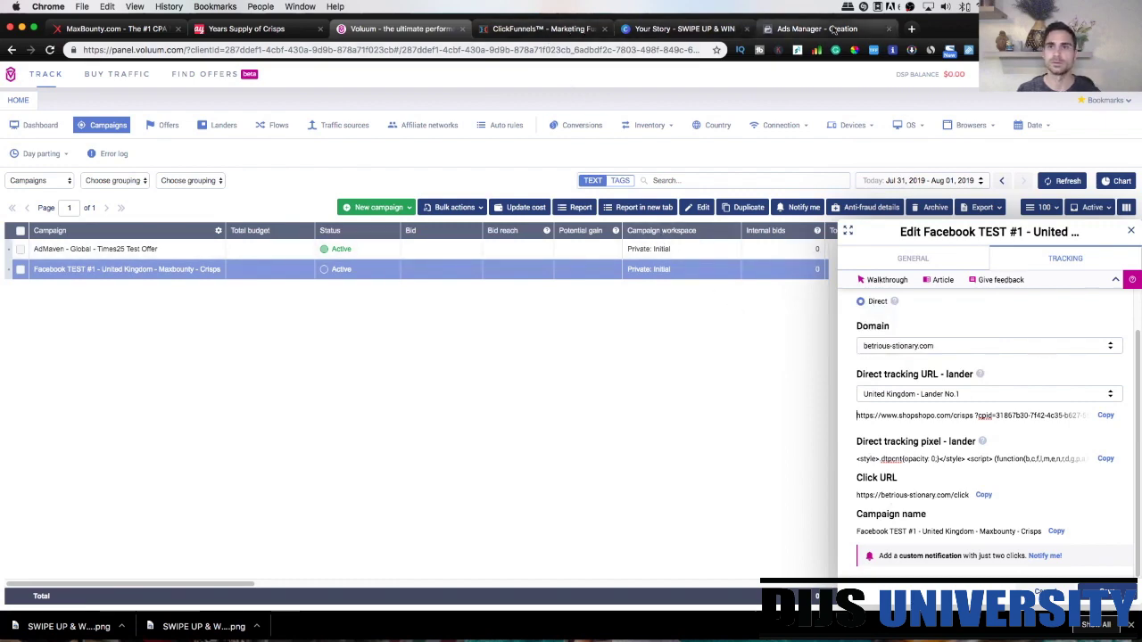
pyautogui.click(817, 29)
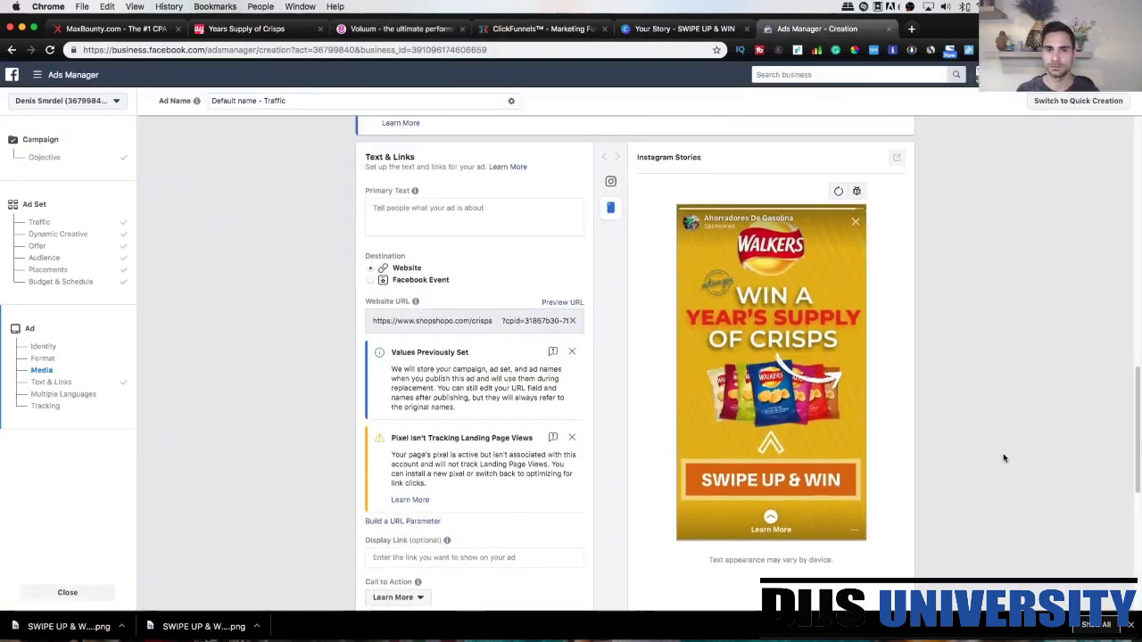
pyautogui.scroll(10, 978, 451)
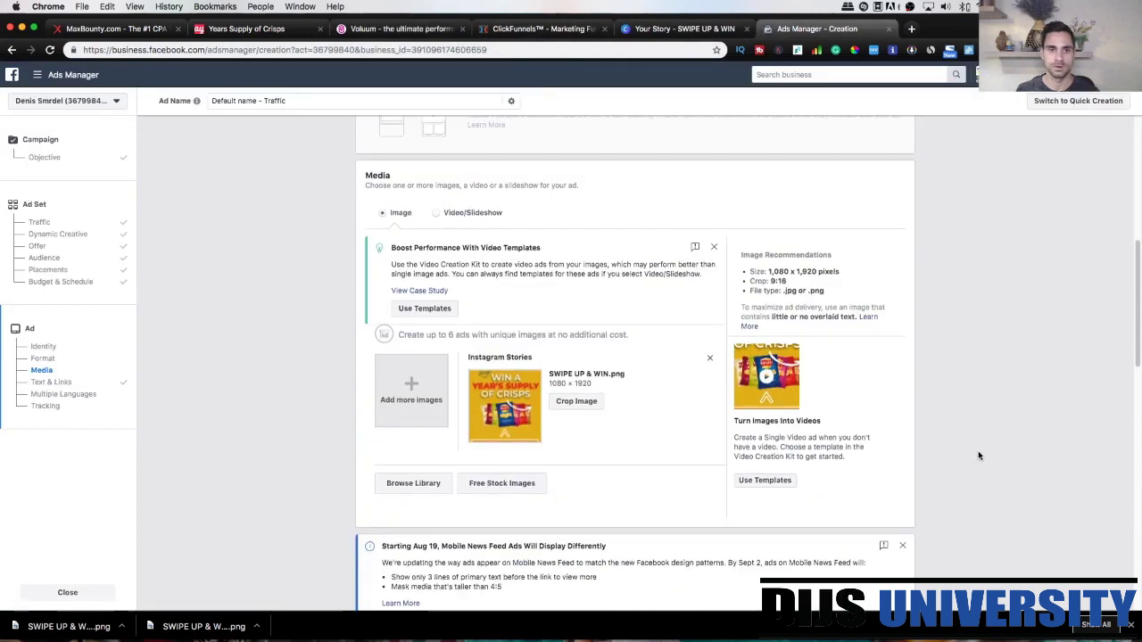
pyautogui.scroll(5, 978, 451)
pyautogui.scroll(-9, 978, 450)
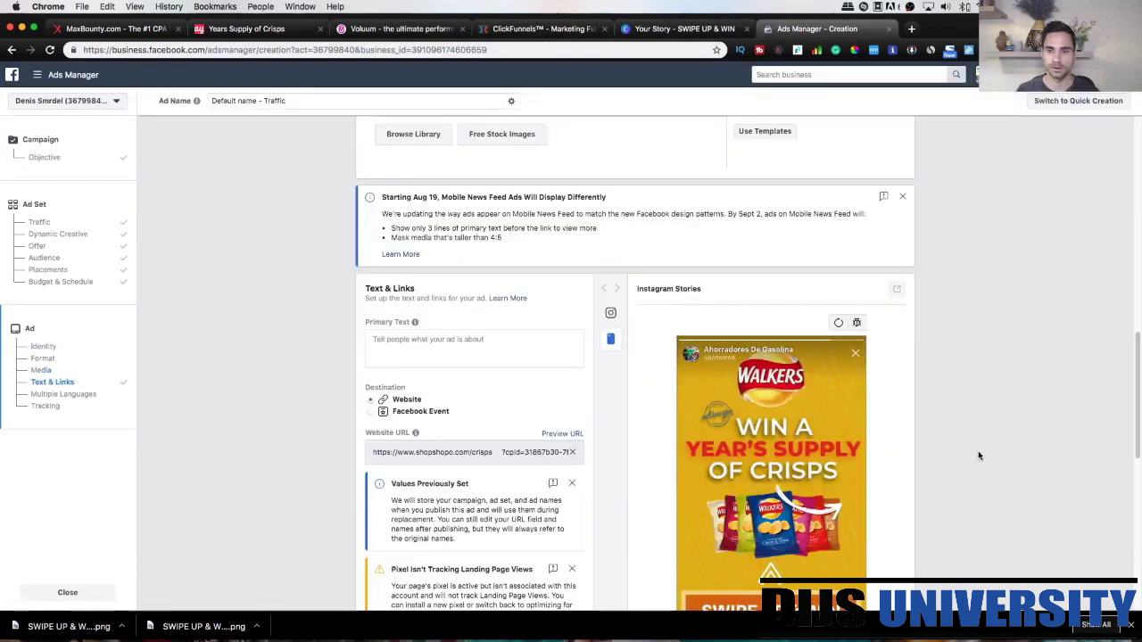
pyautogui.scroll(-2, 978, 451)
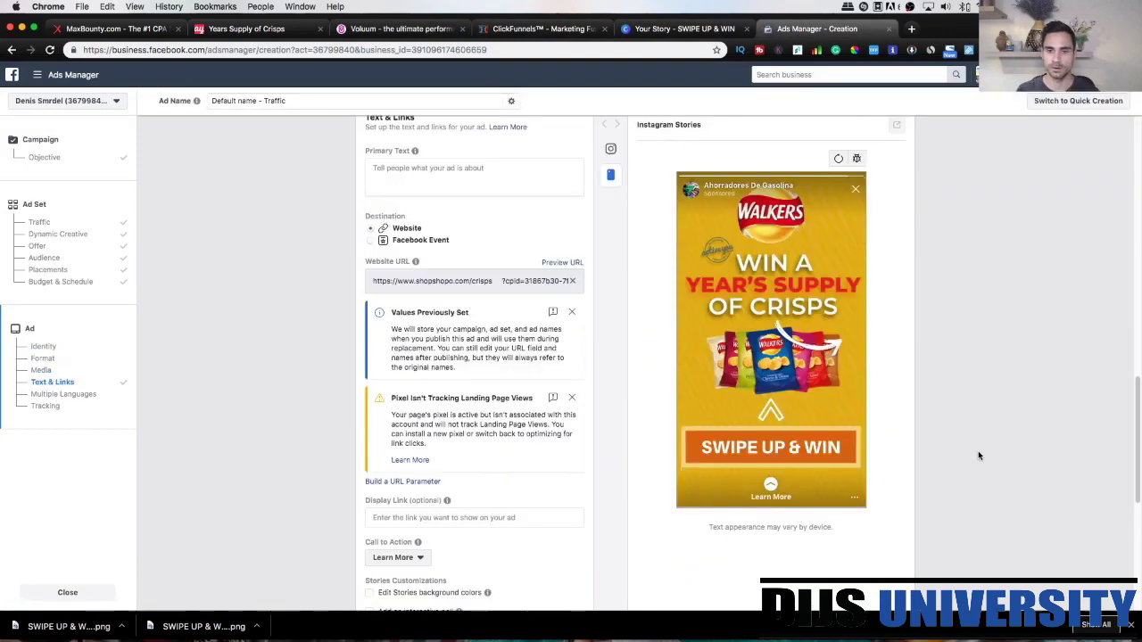
pyautogui.click(357, 29)
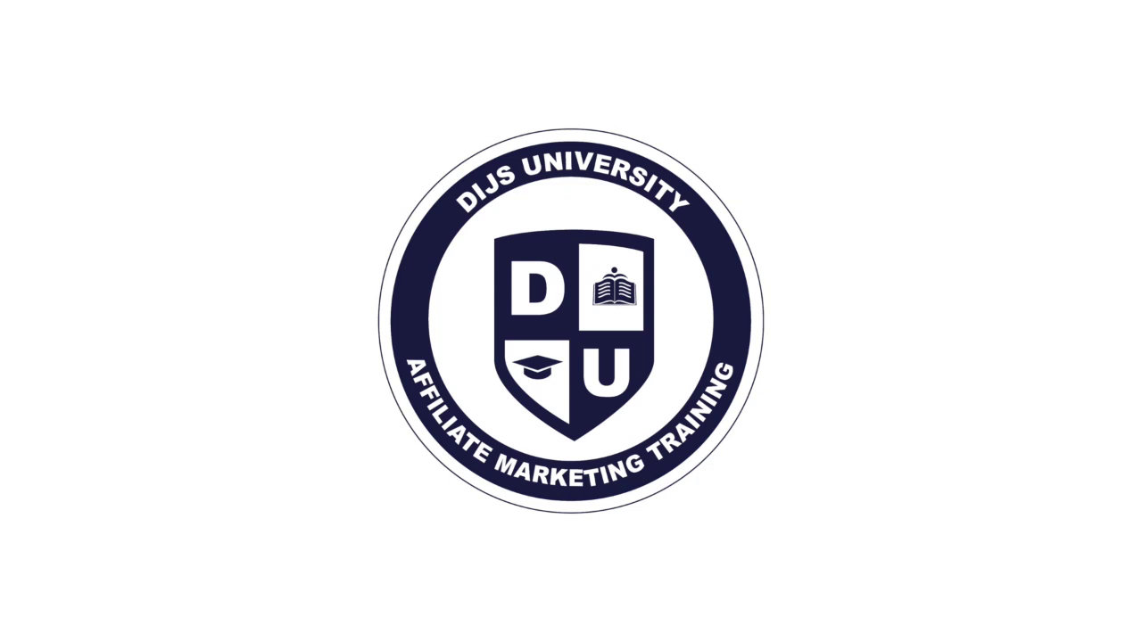
# Step: Open the Dijs University Premium product from the course library and look through the Intro to CPA Marketing Course lessons
pyautogui.scroll(-2, 1022, 275)
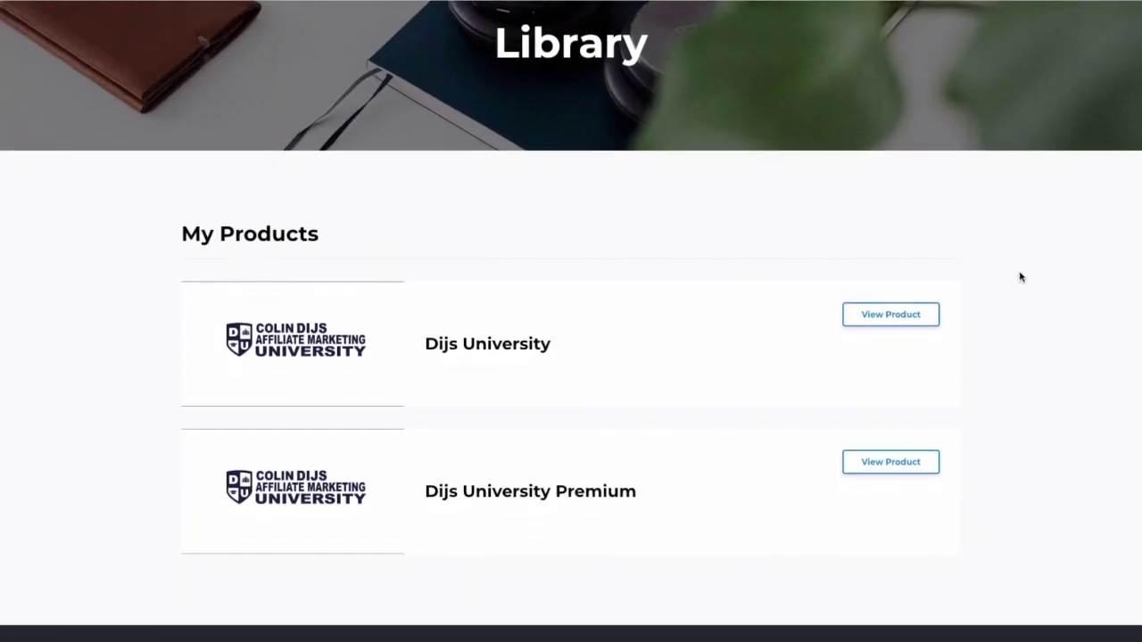
pyautogui.click(889, 462)
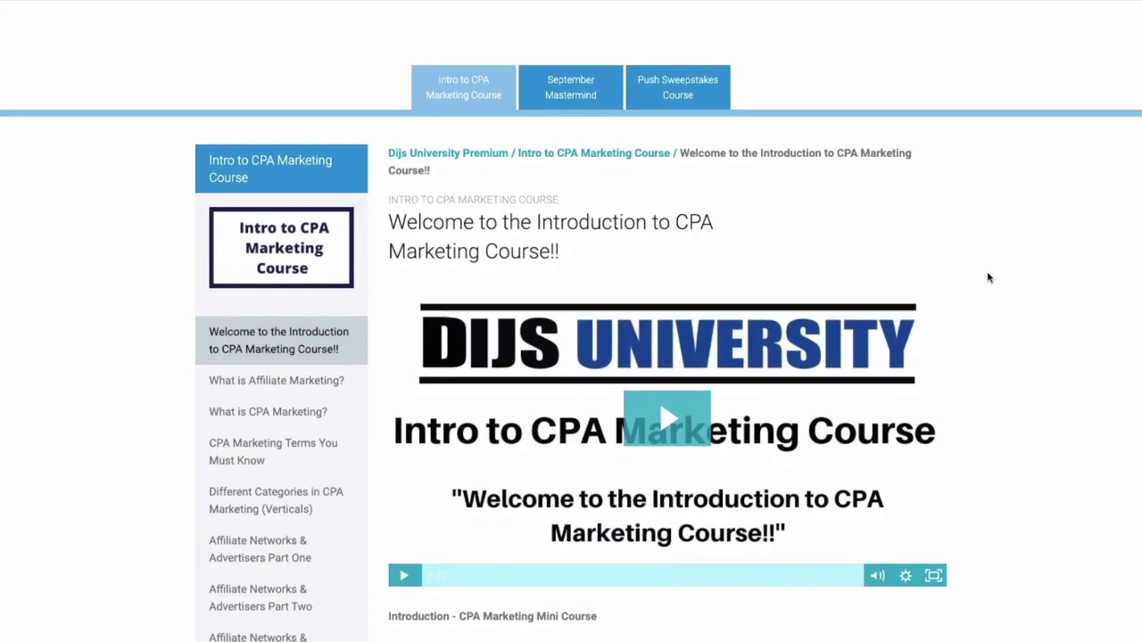
pyautogui.scroll(-3, 988, 278)
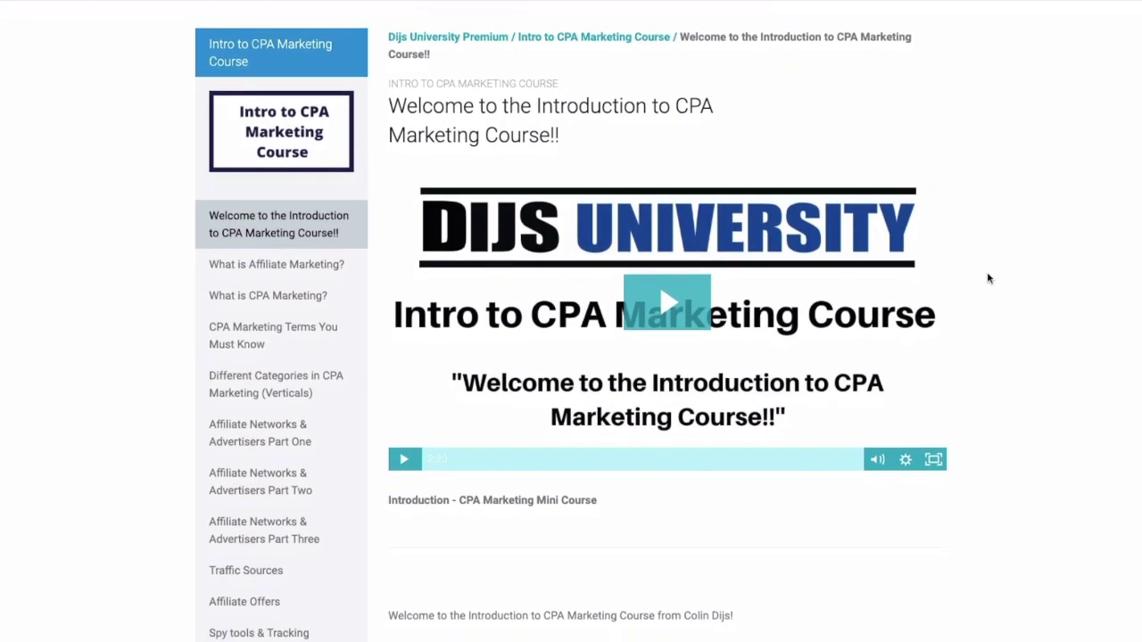
pyautogui.scroll(-4, 988, 278)
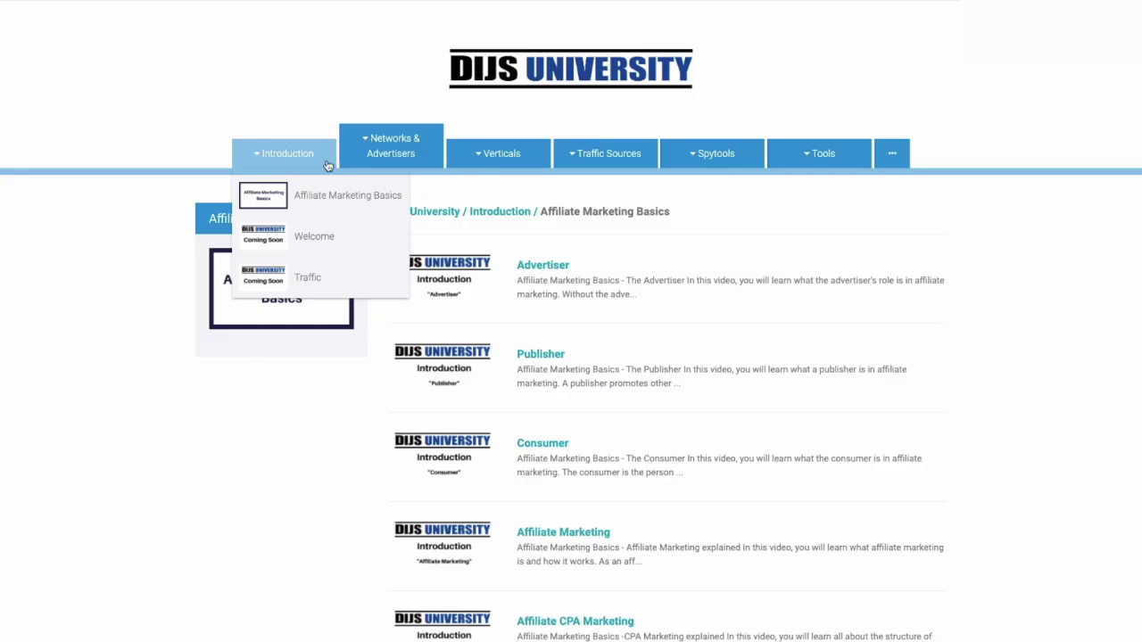
# Step: Browse the Dijs University course categories and examine the Facebook and Zeropark lesson lists under Traffic Sources
pyautogui.moveTo(371, 166)
pyautogui.moveTo(480, 164)
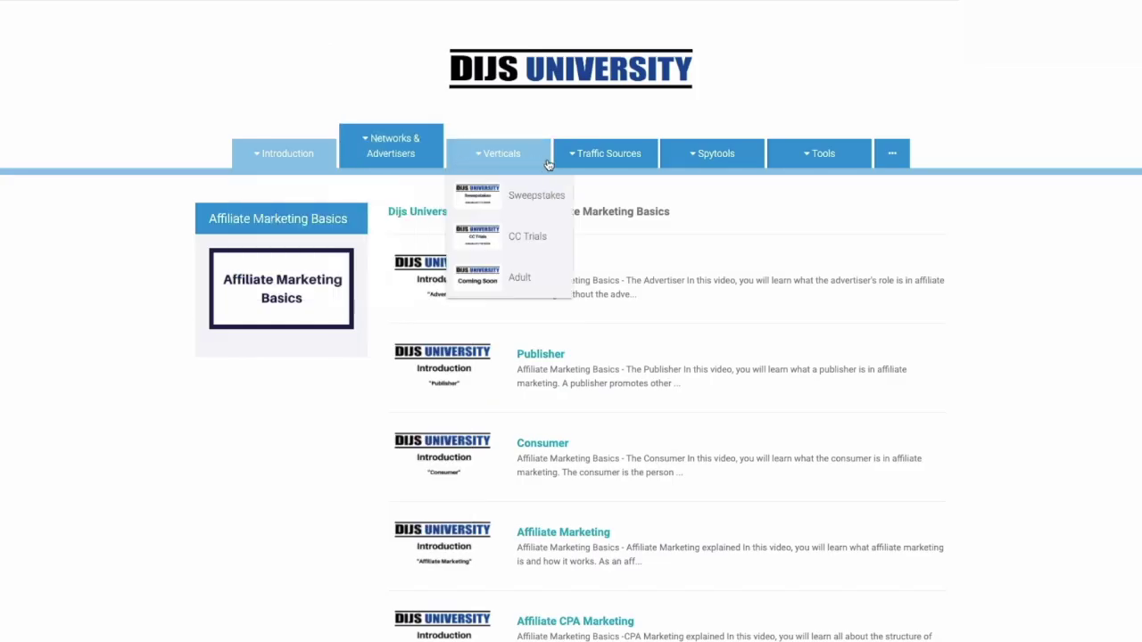
pyautogui.moveTo(586, 166)
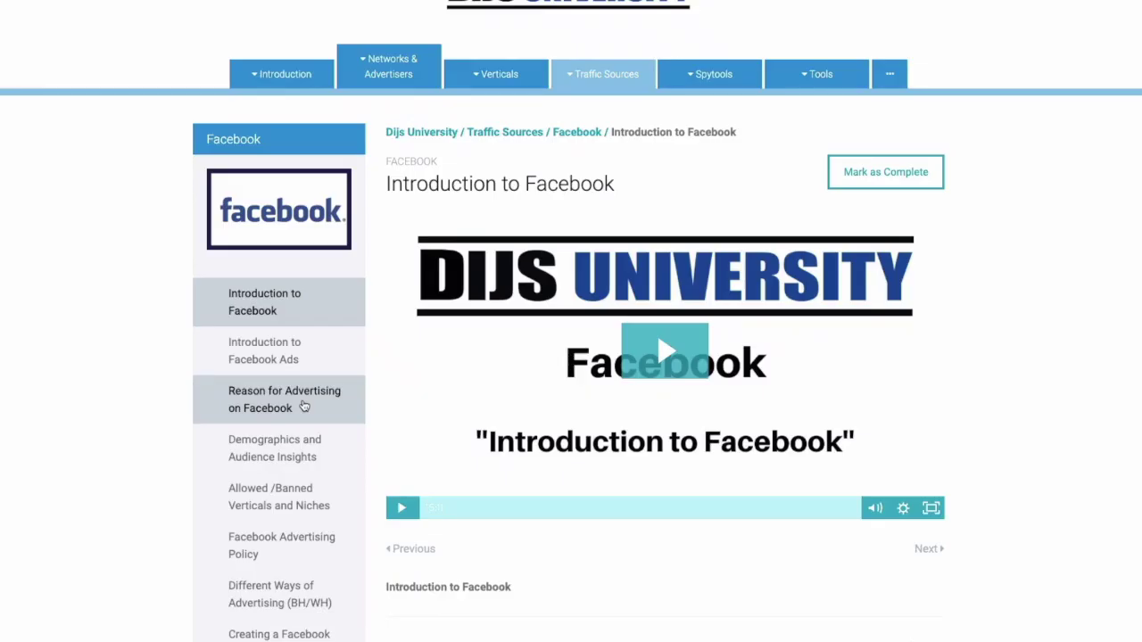
pyautogui.scroll(-2, 304, 375)
pyautogui.scroll(-2, 303, 406)
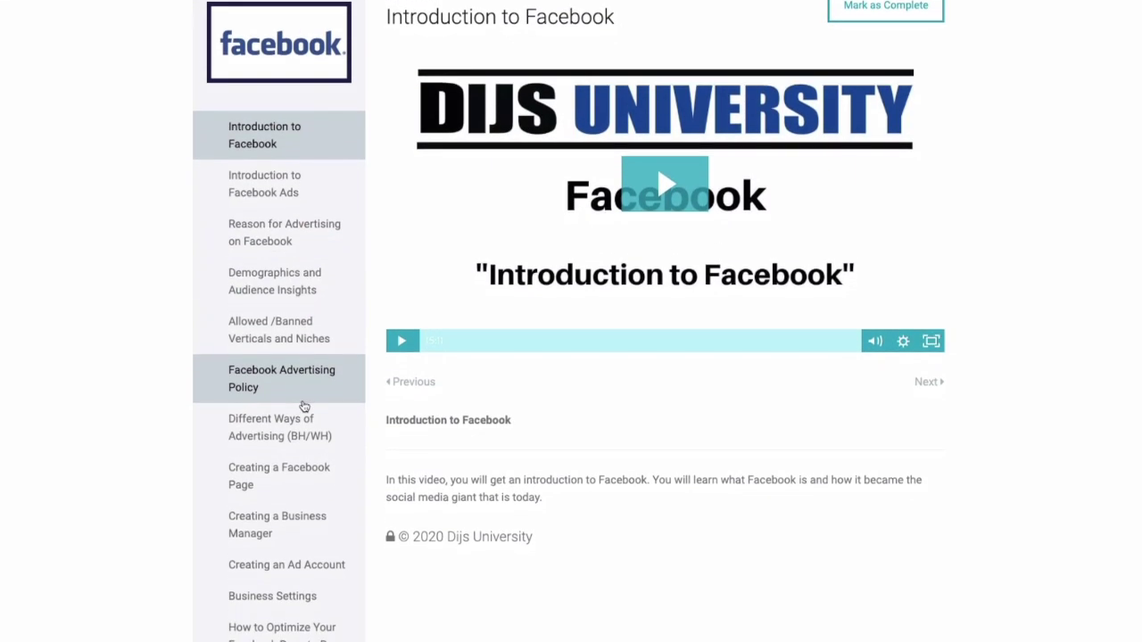
pyautogui.scroll(-3, 303, 406)
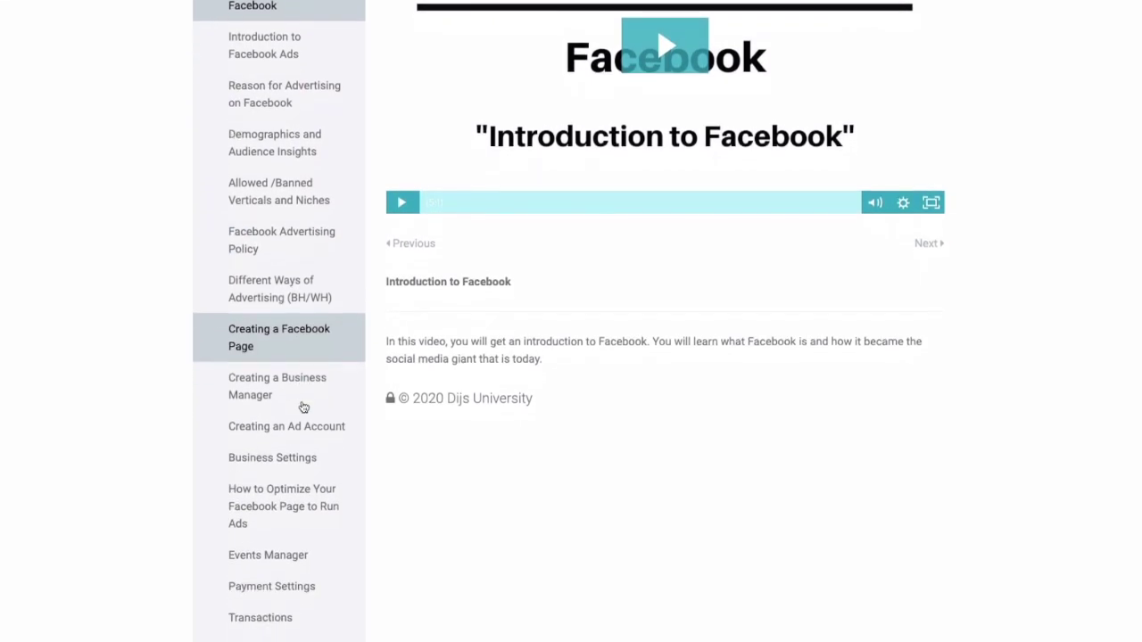
pyautogui.scroll(-1, 303, 406)
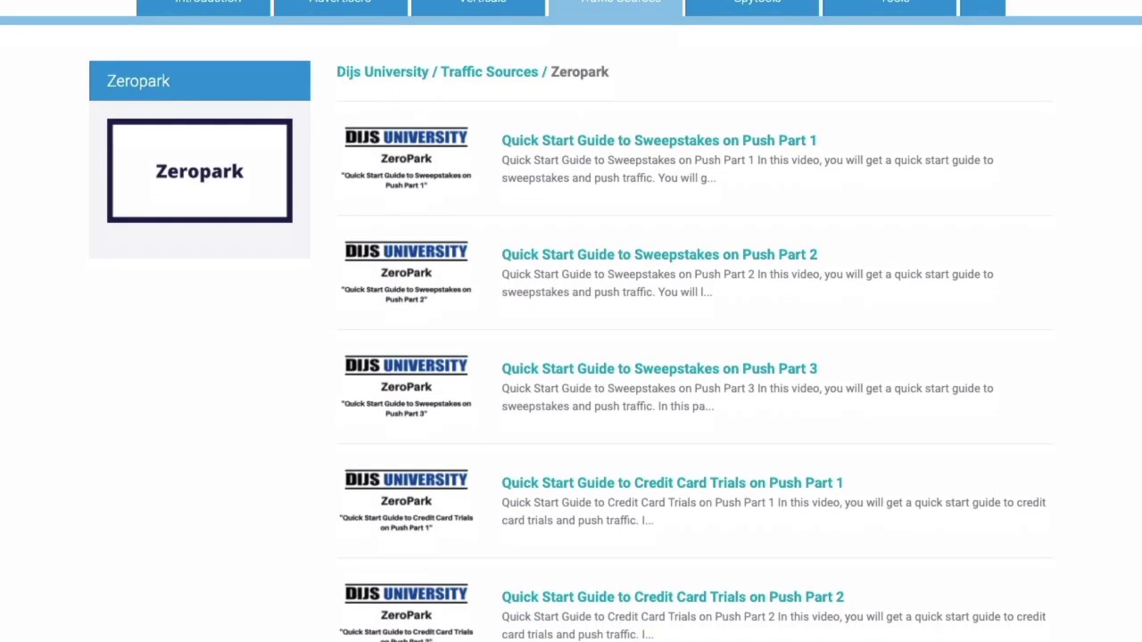
pyautogui.scroll(-3, 571, 321)
pyautogui.scroll(-1, 571, 322)
pyautogui.scroll(2, 571, 321)
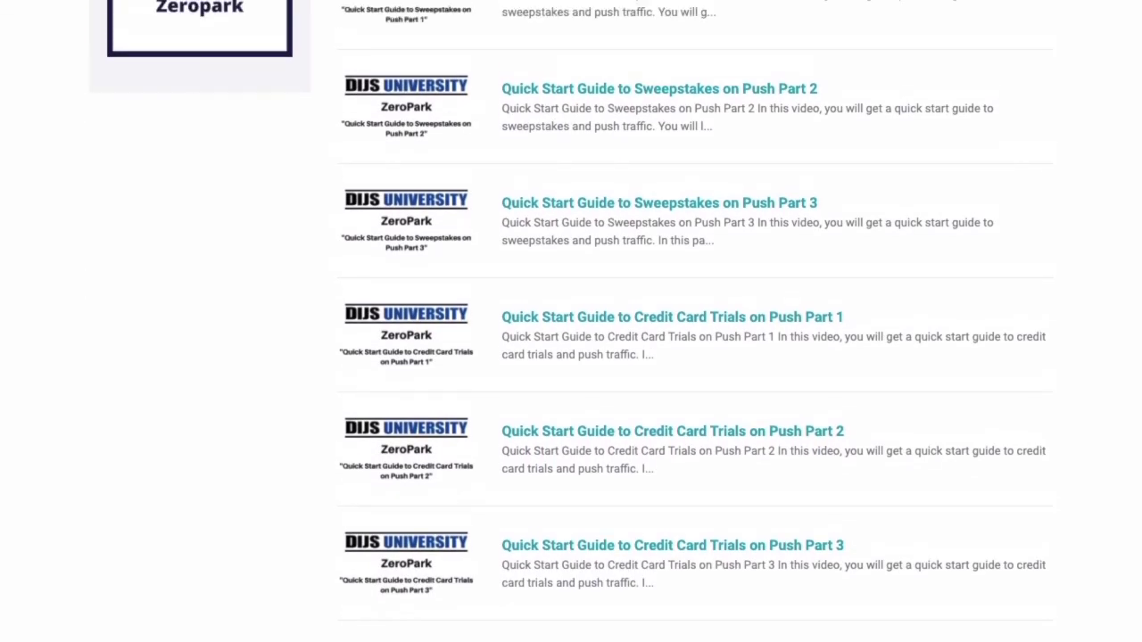